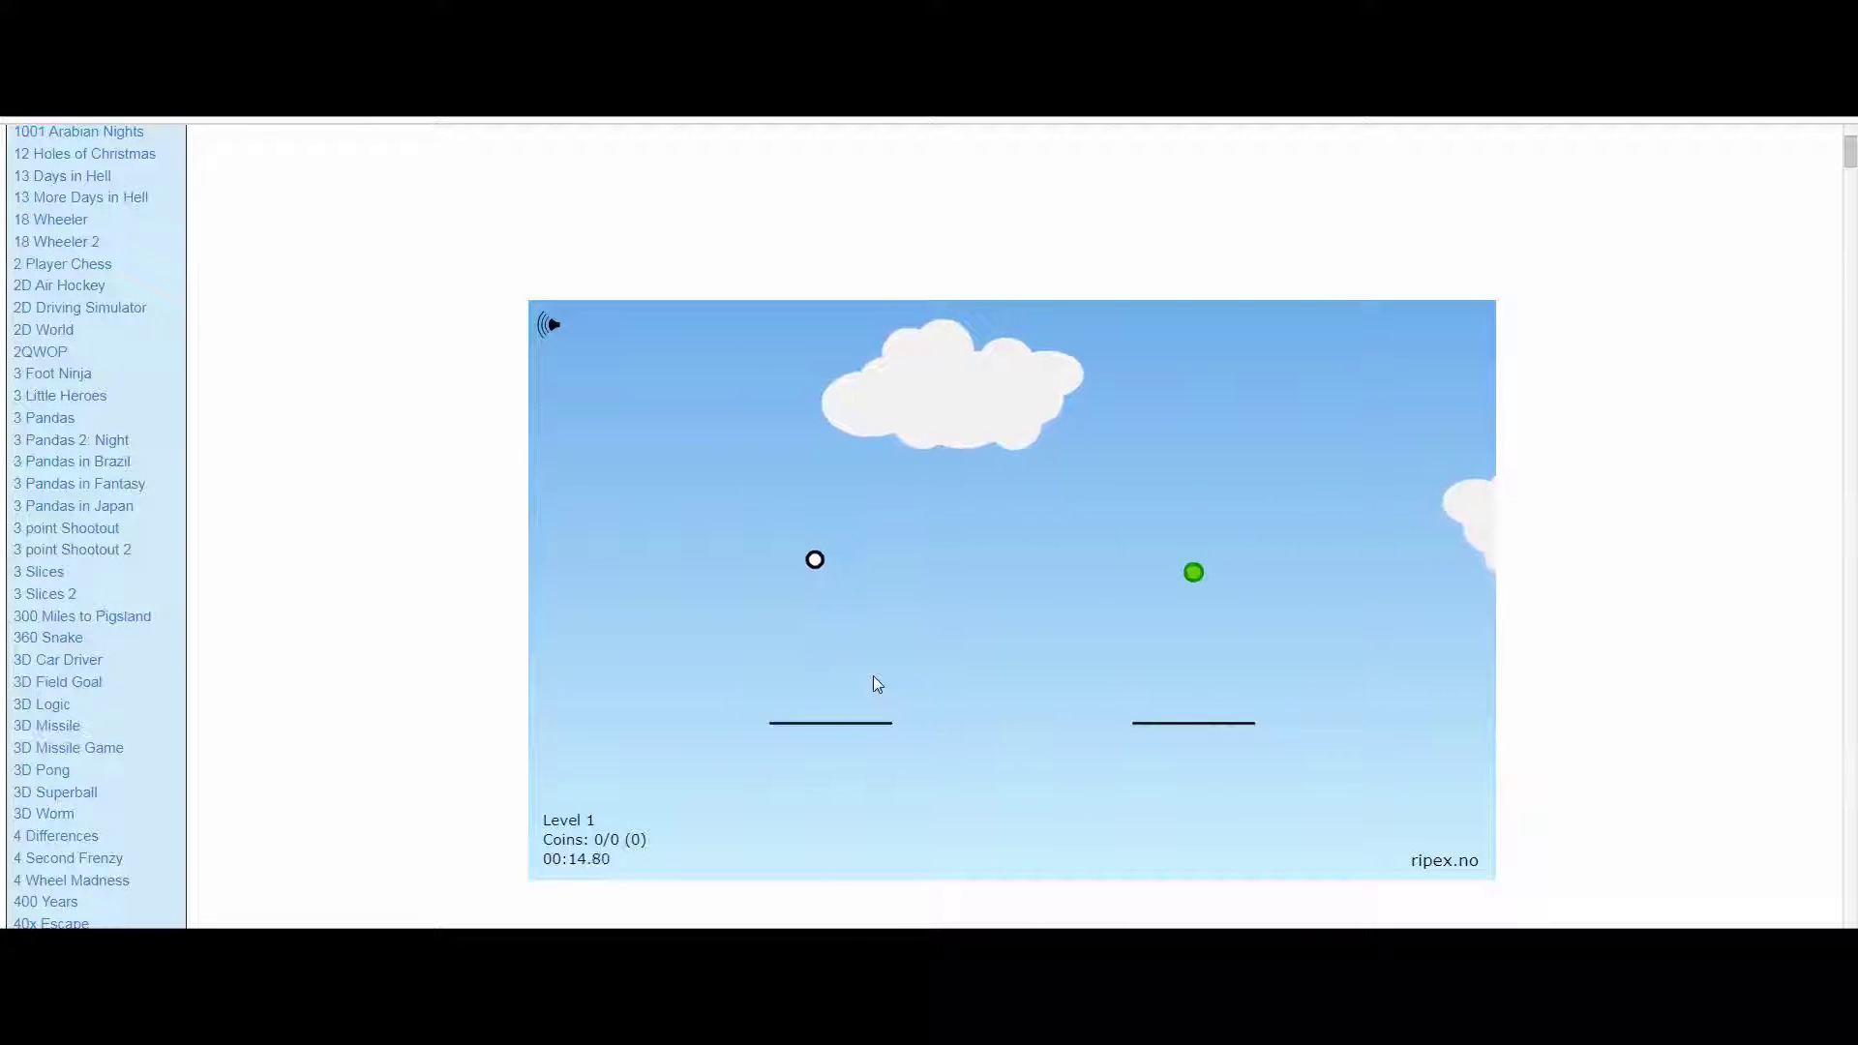
Step: Clear Sling Jumper 2 Level 1 by slinging the ball to the green coin, then return to Menu
key("Right")
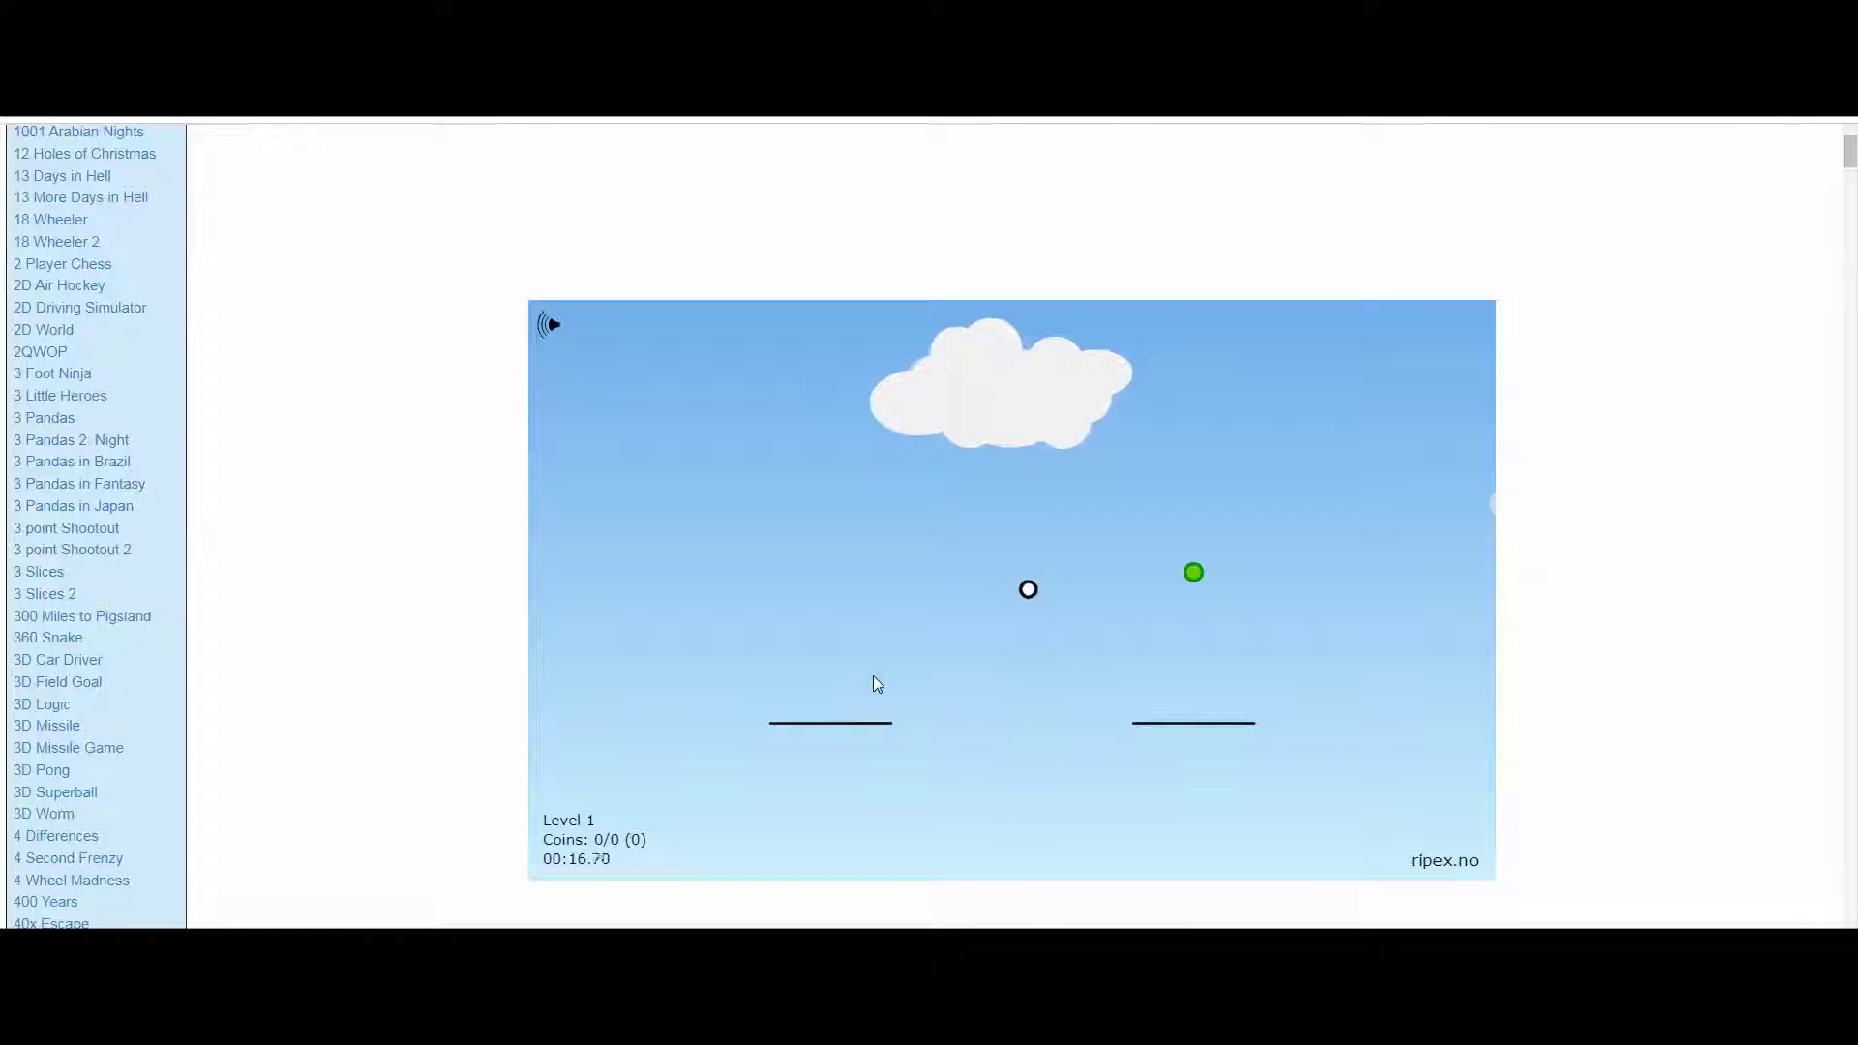
key("Right")
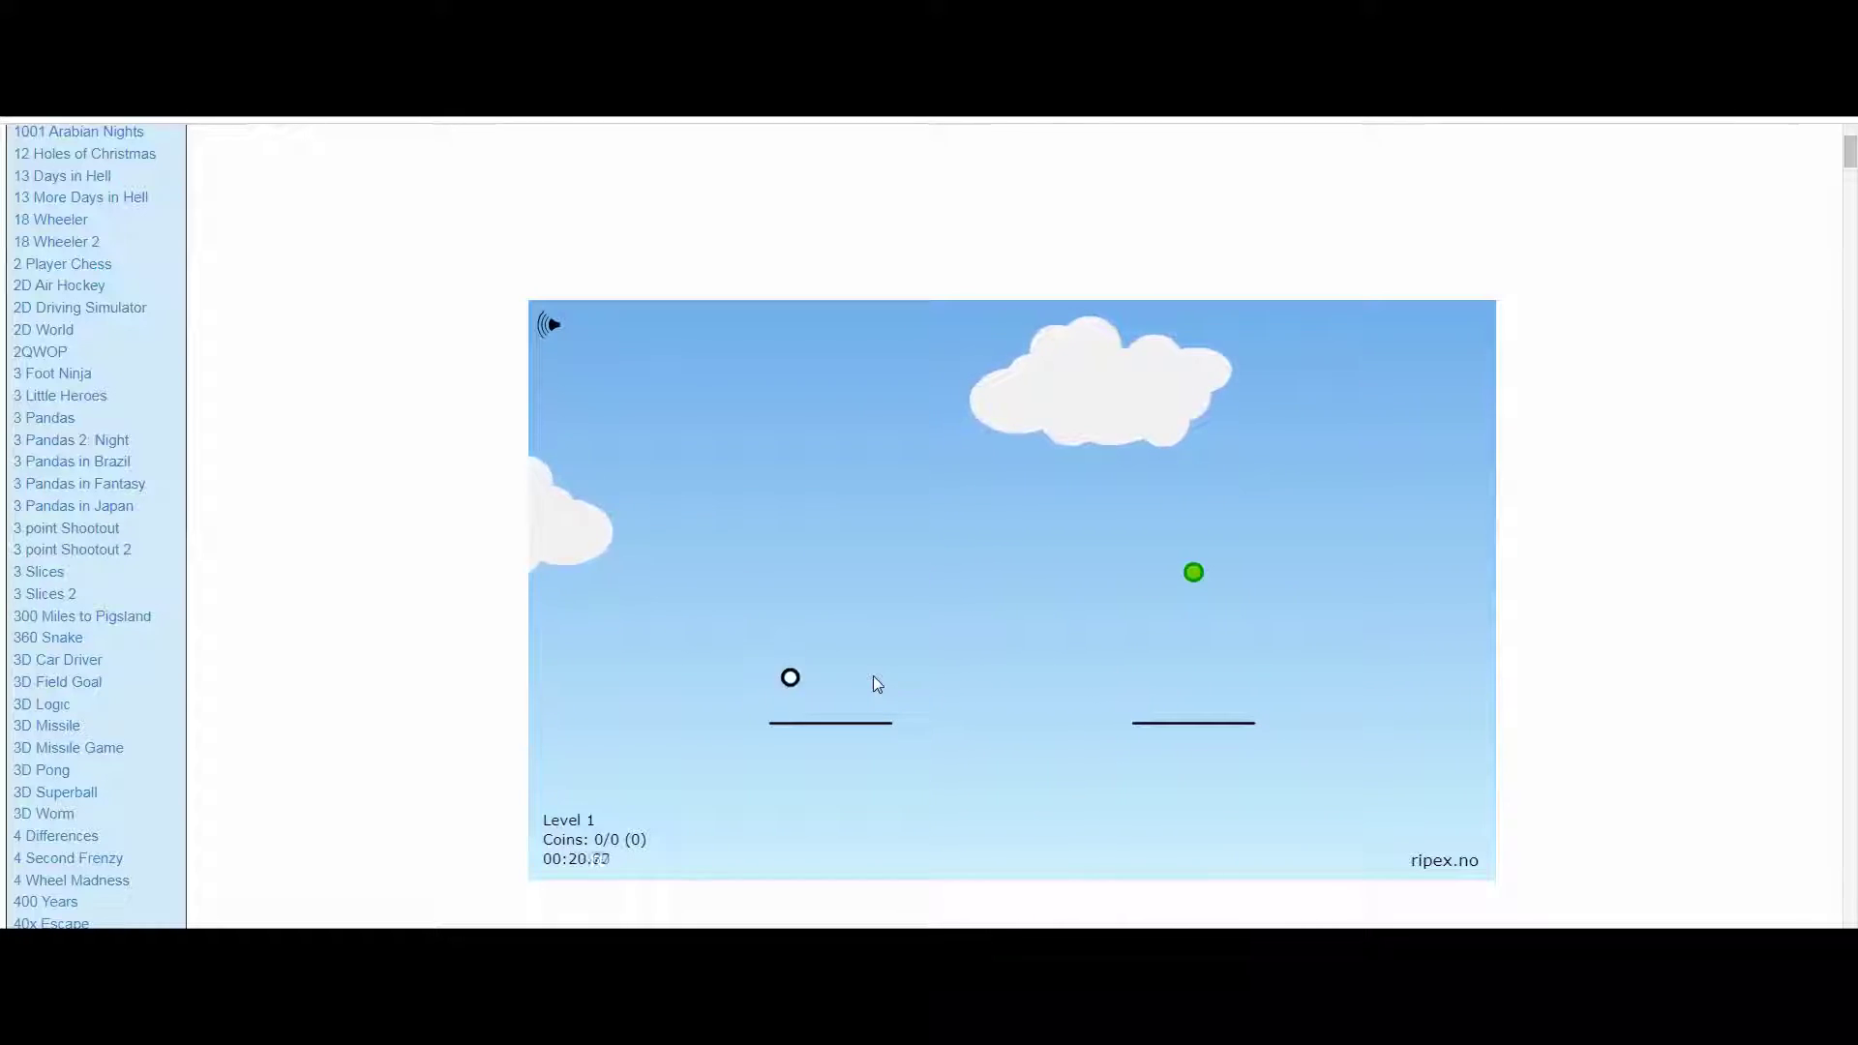
key("Up")
key("Right")
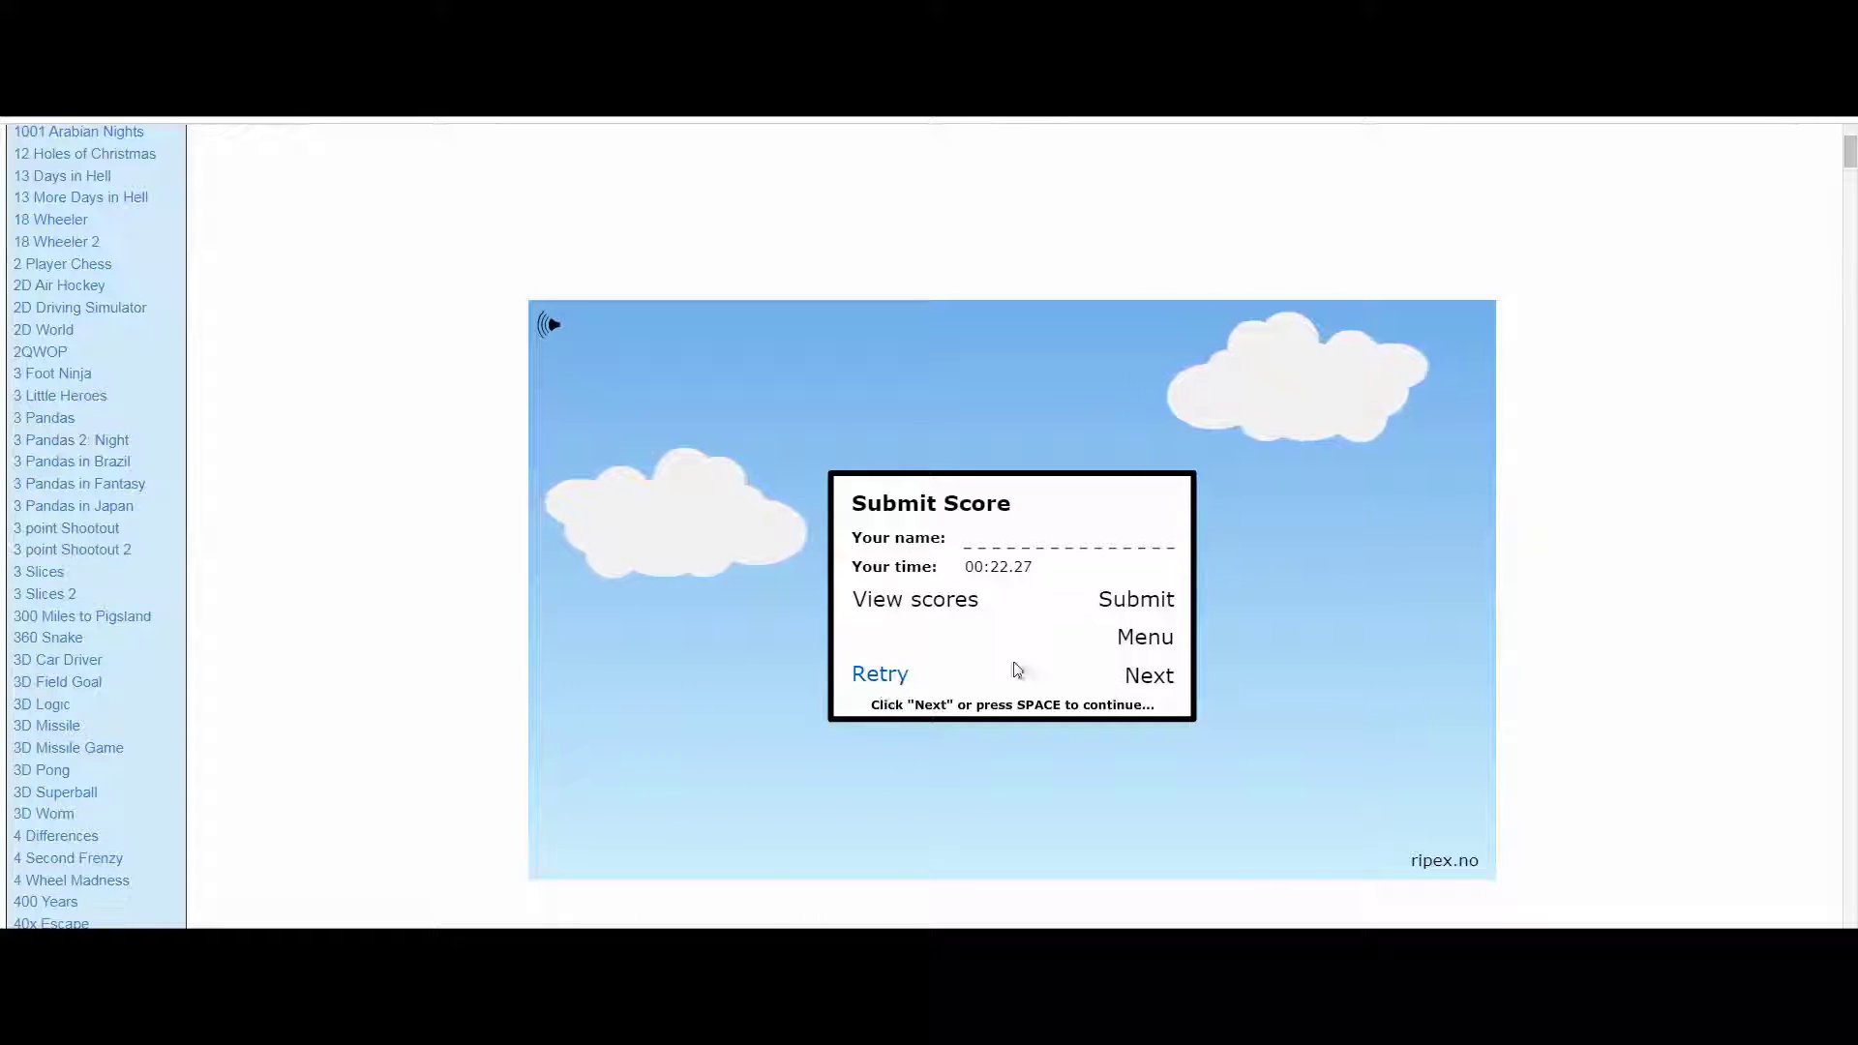
left_click(1145, 635)
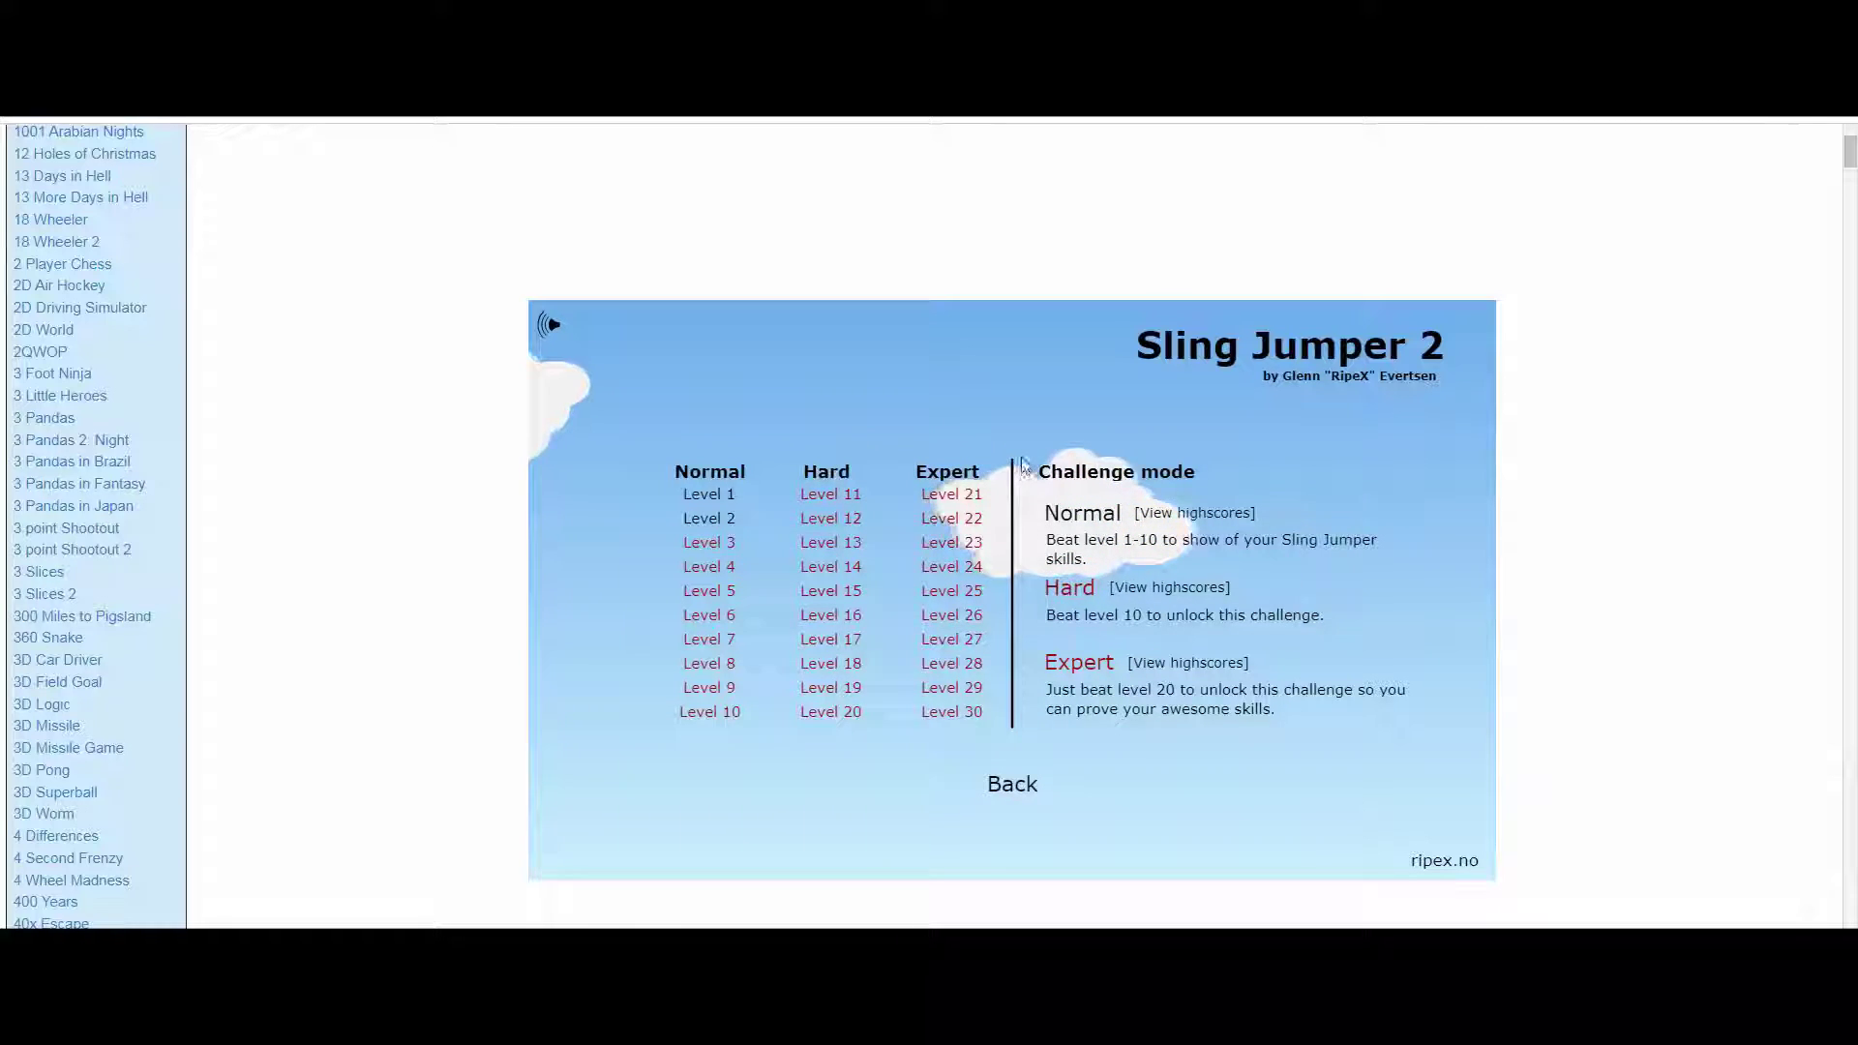
scroll(467, 514, "down", 2)
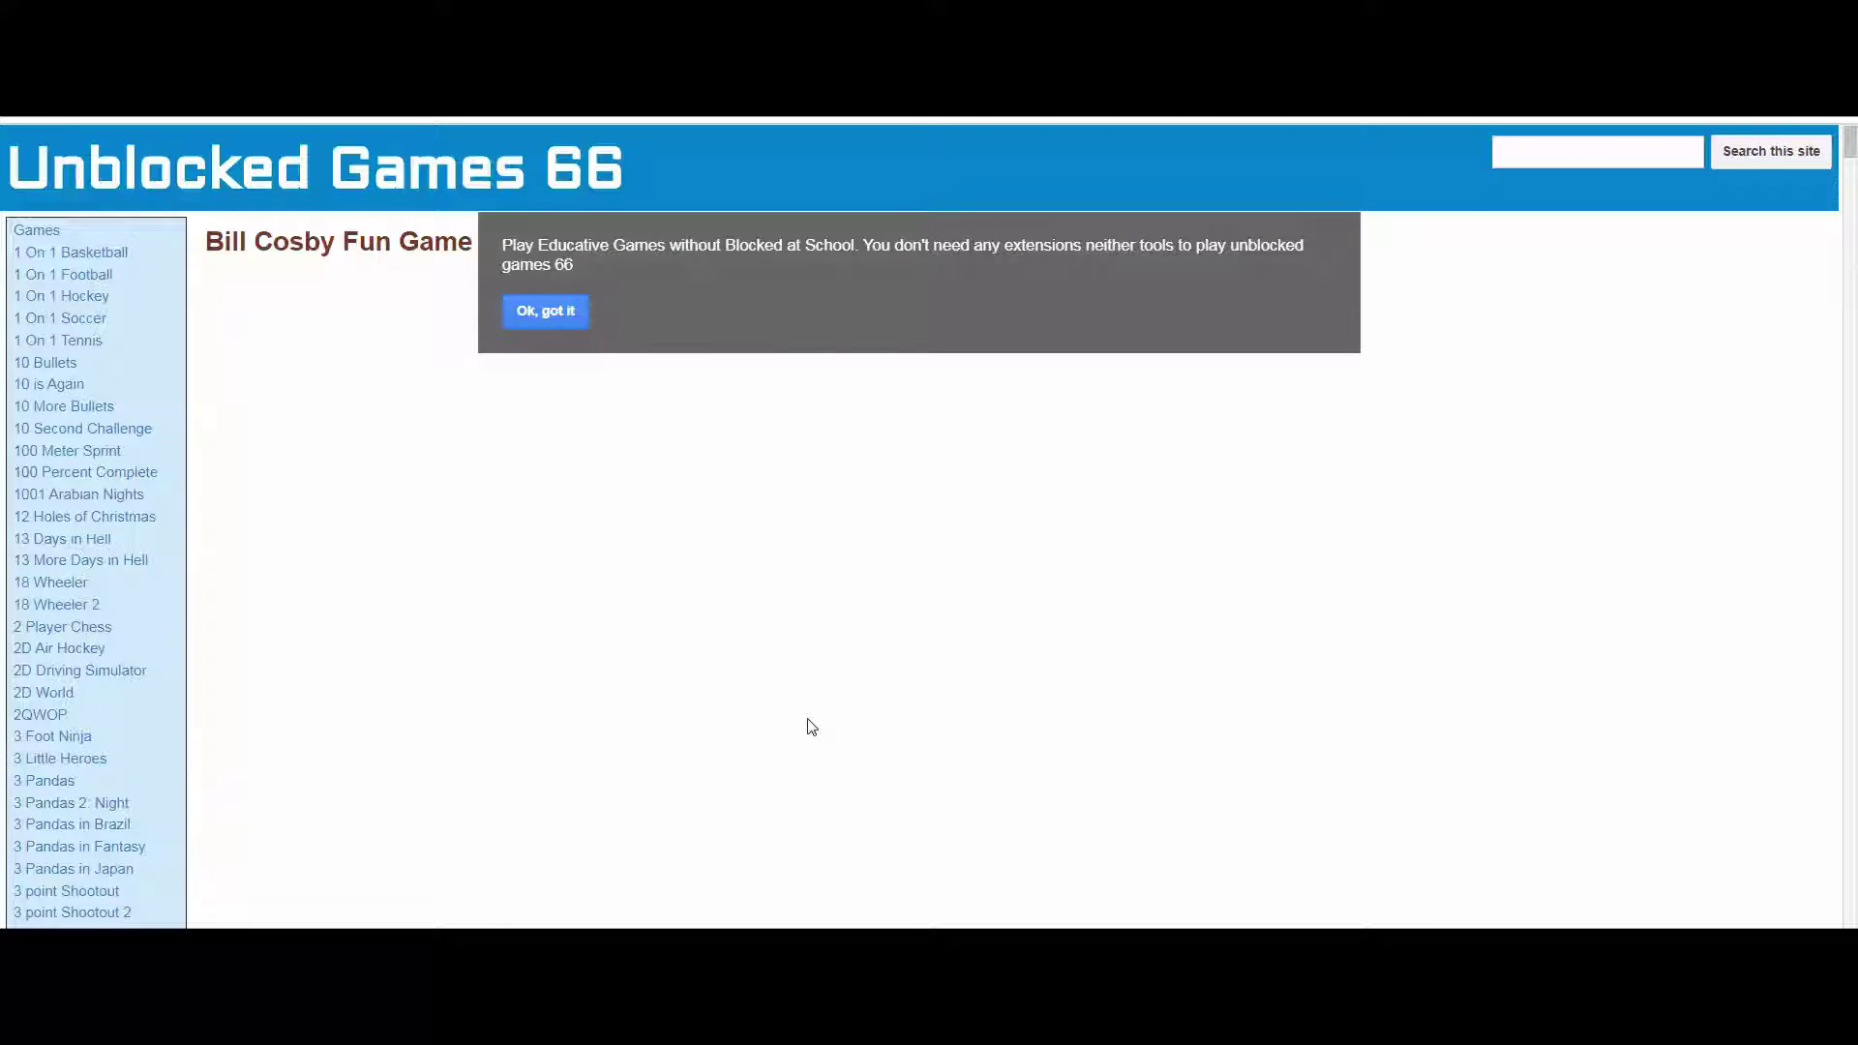
scroll(807, 719, "down", 2)
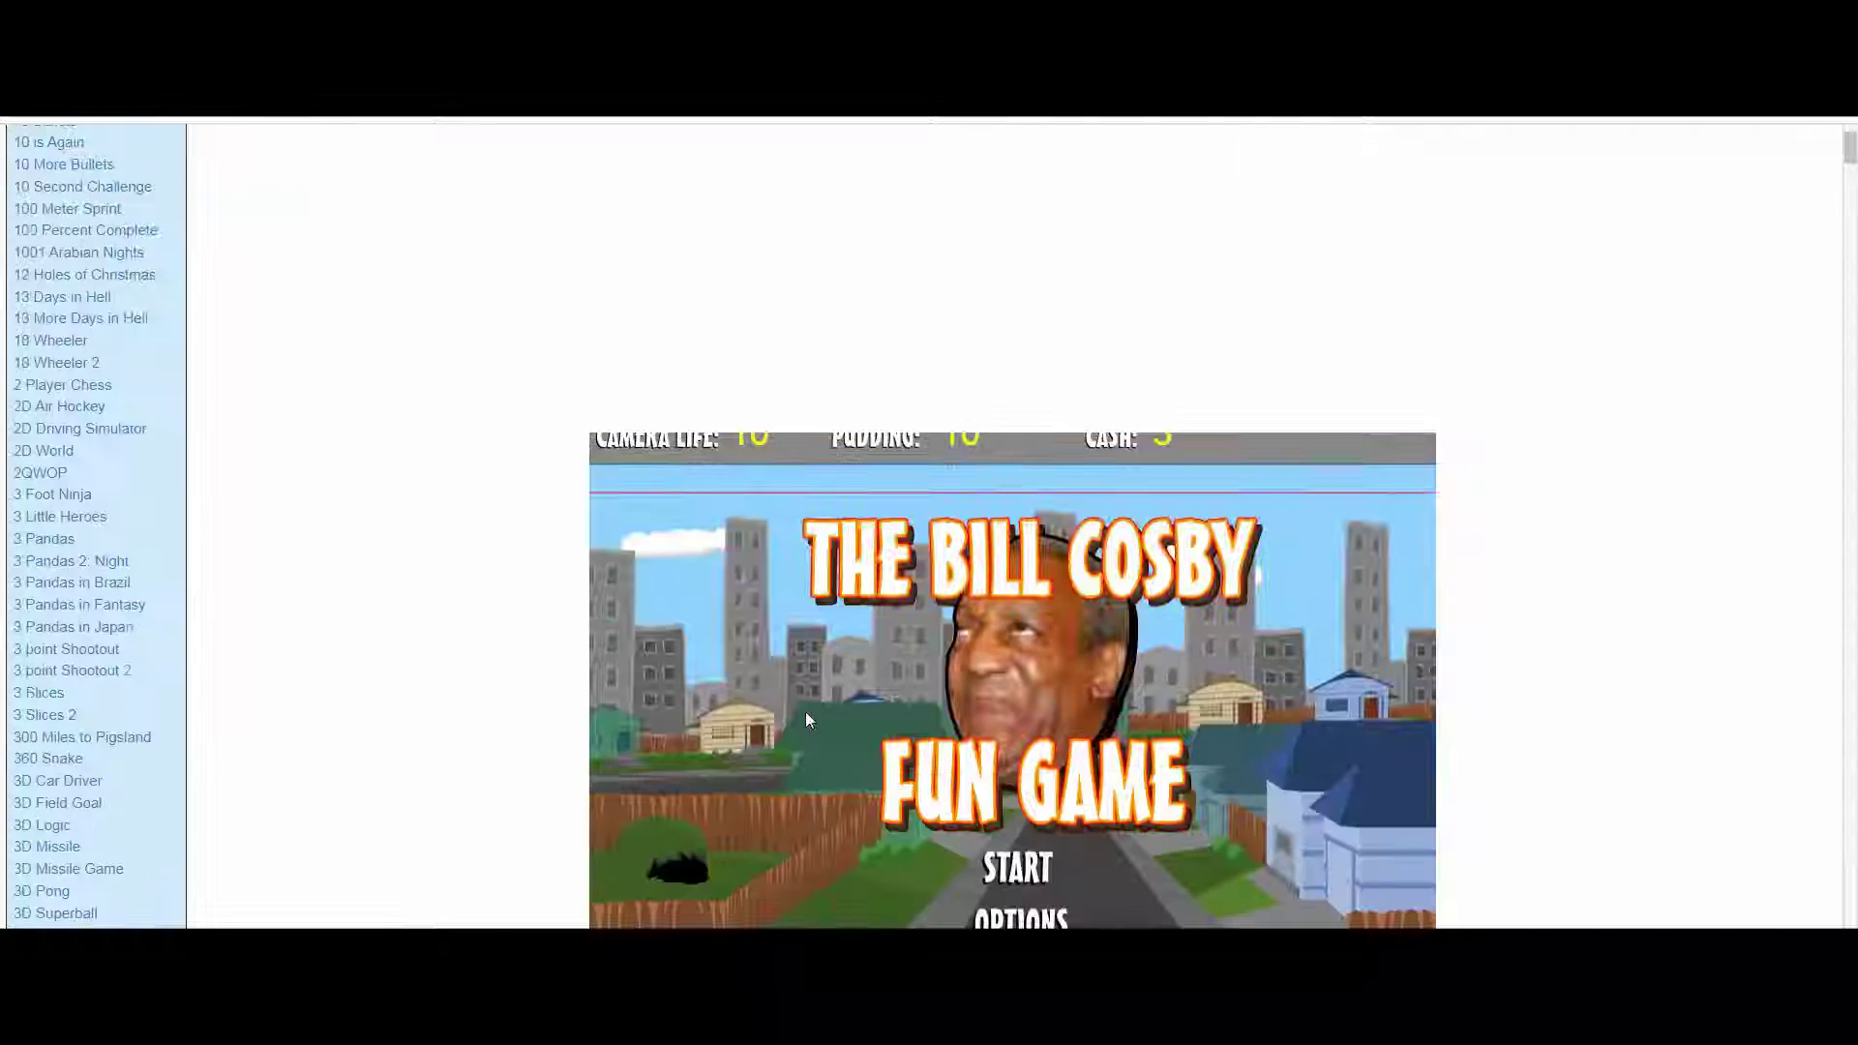
scroll(306, 709, "down", 1)
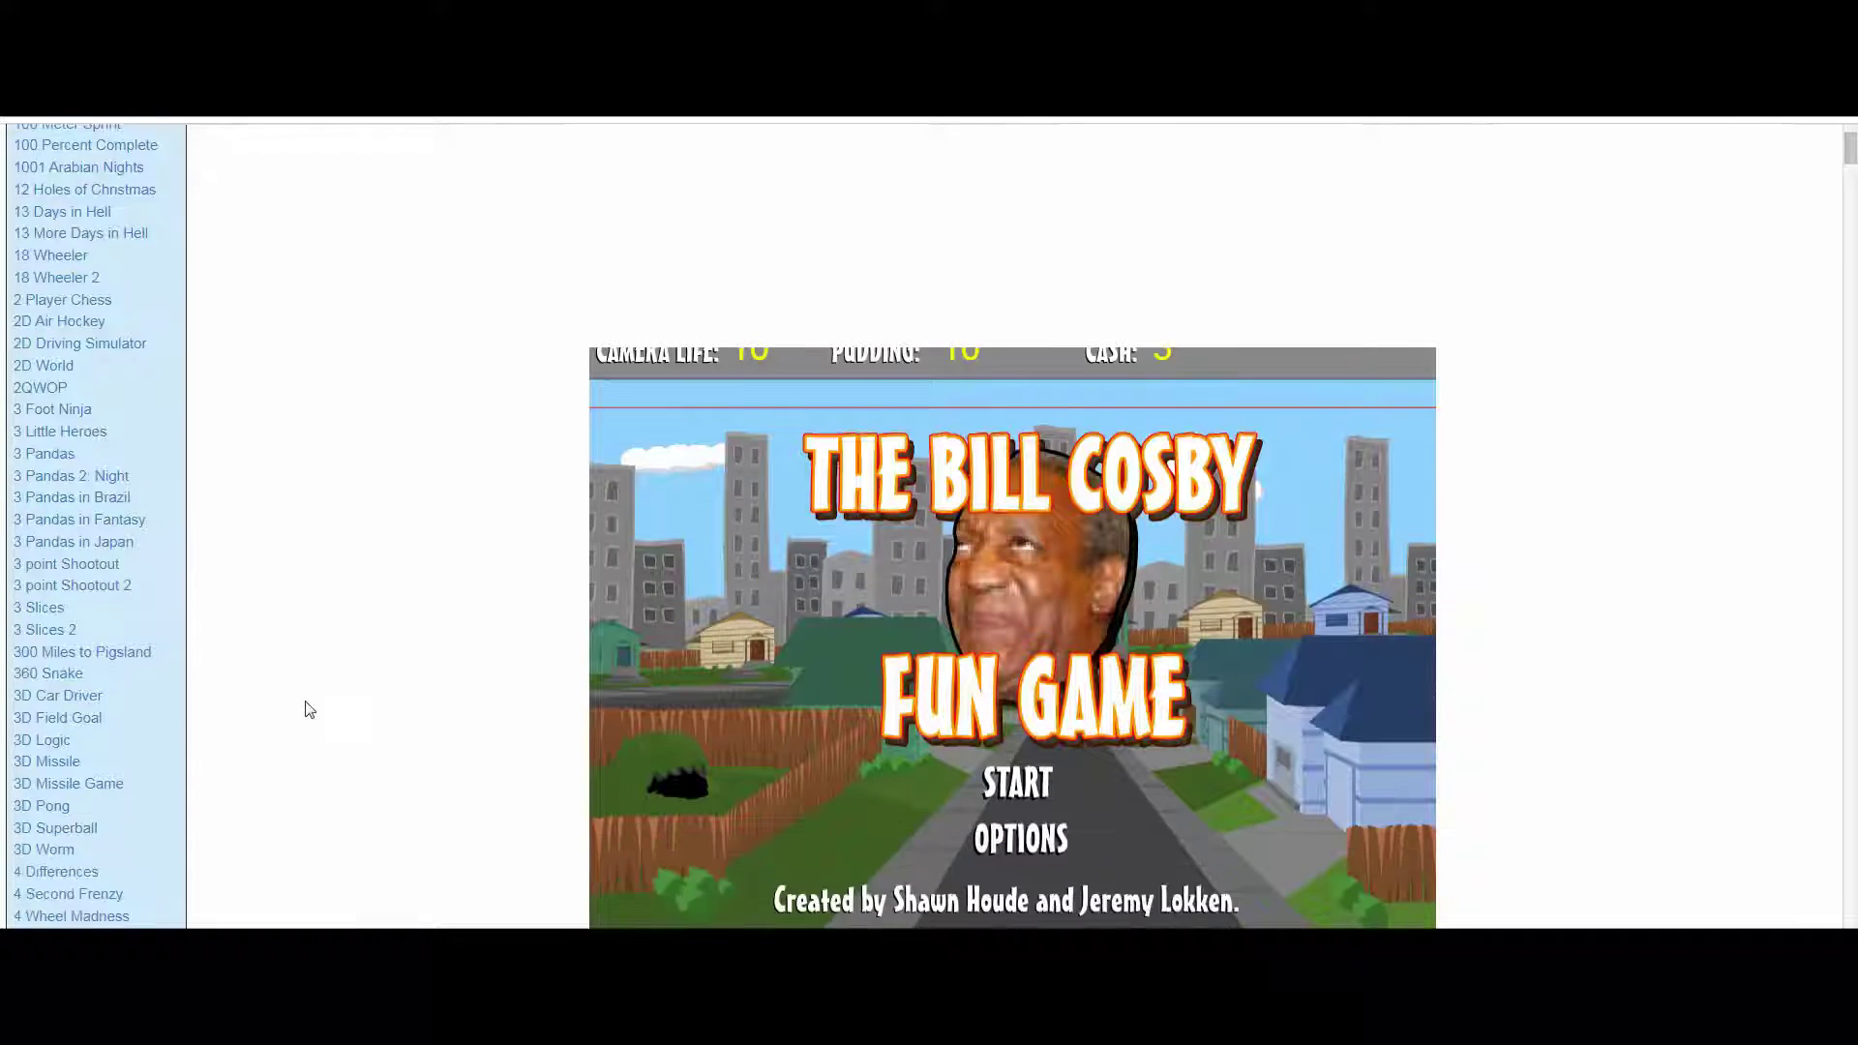
scroll(305, 710, "down", 1)
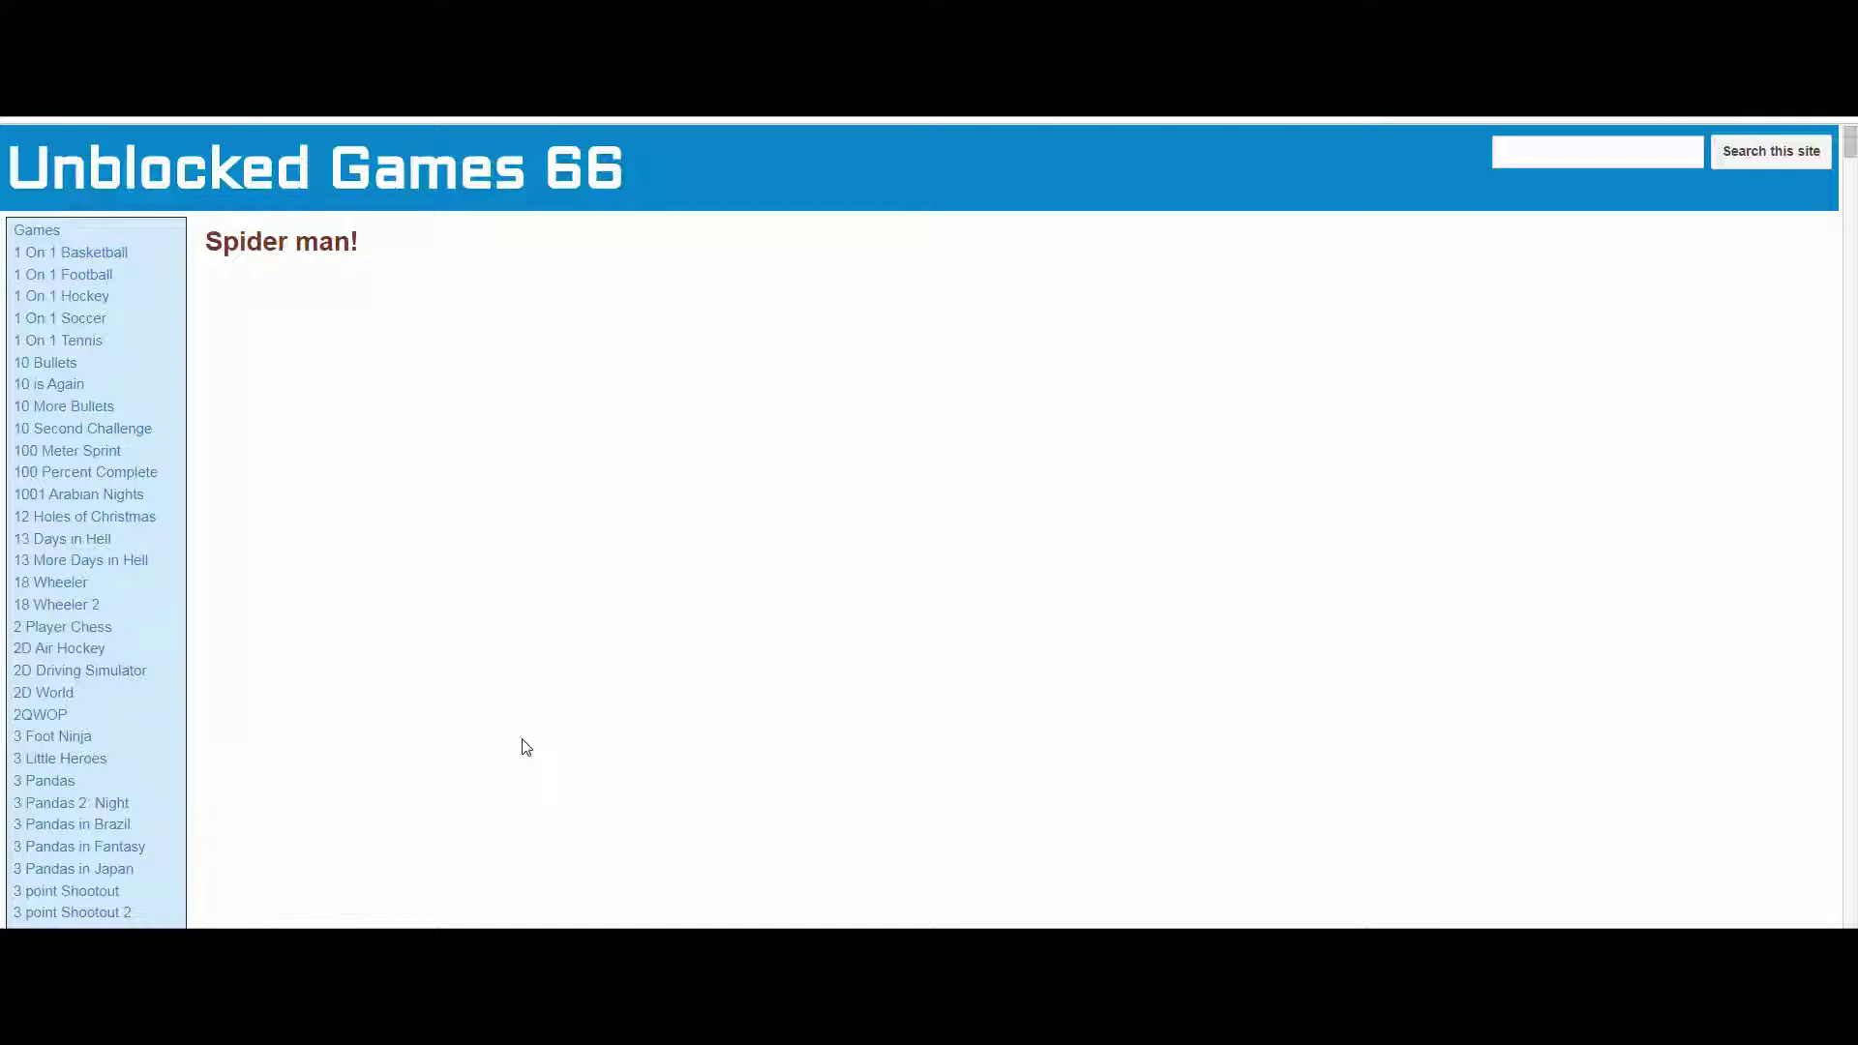
scroll(1054, 787, "down", 3)
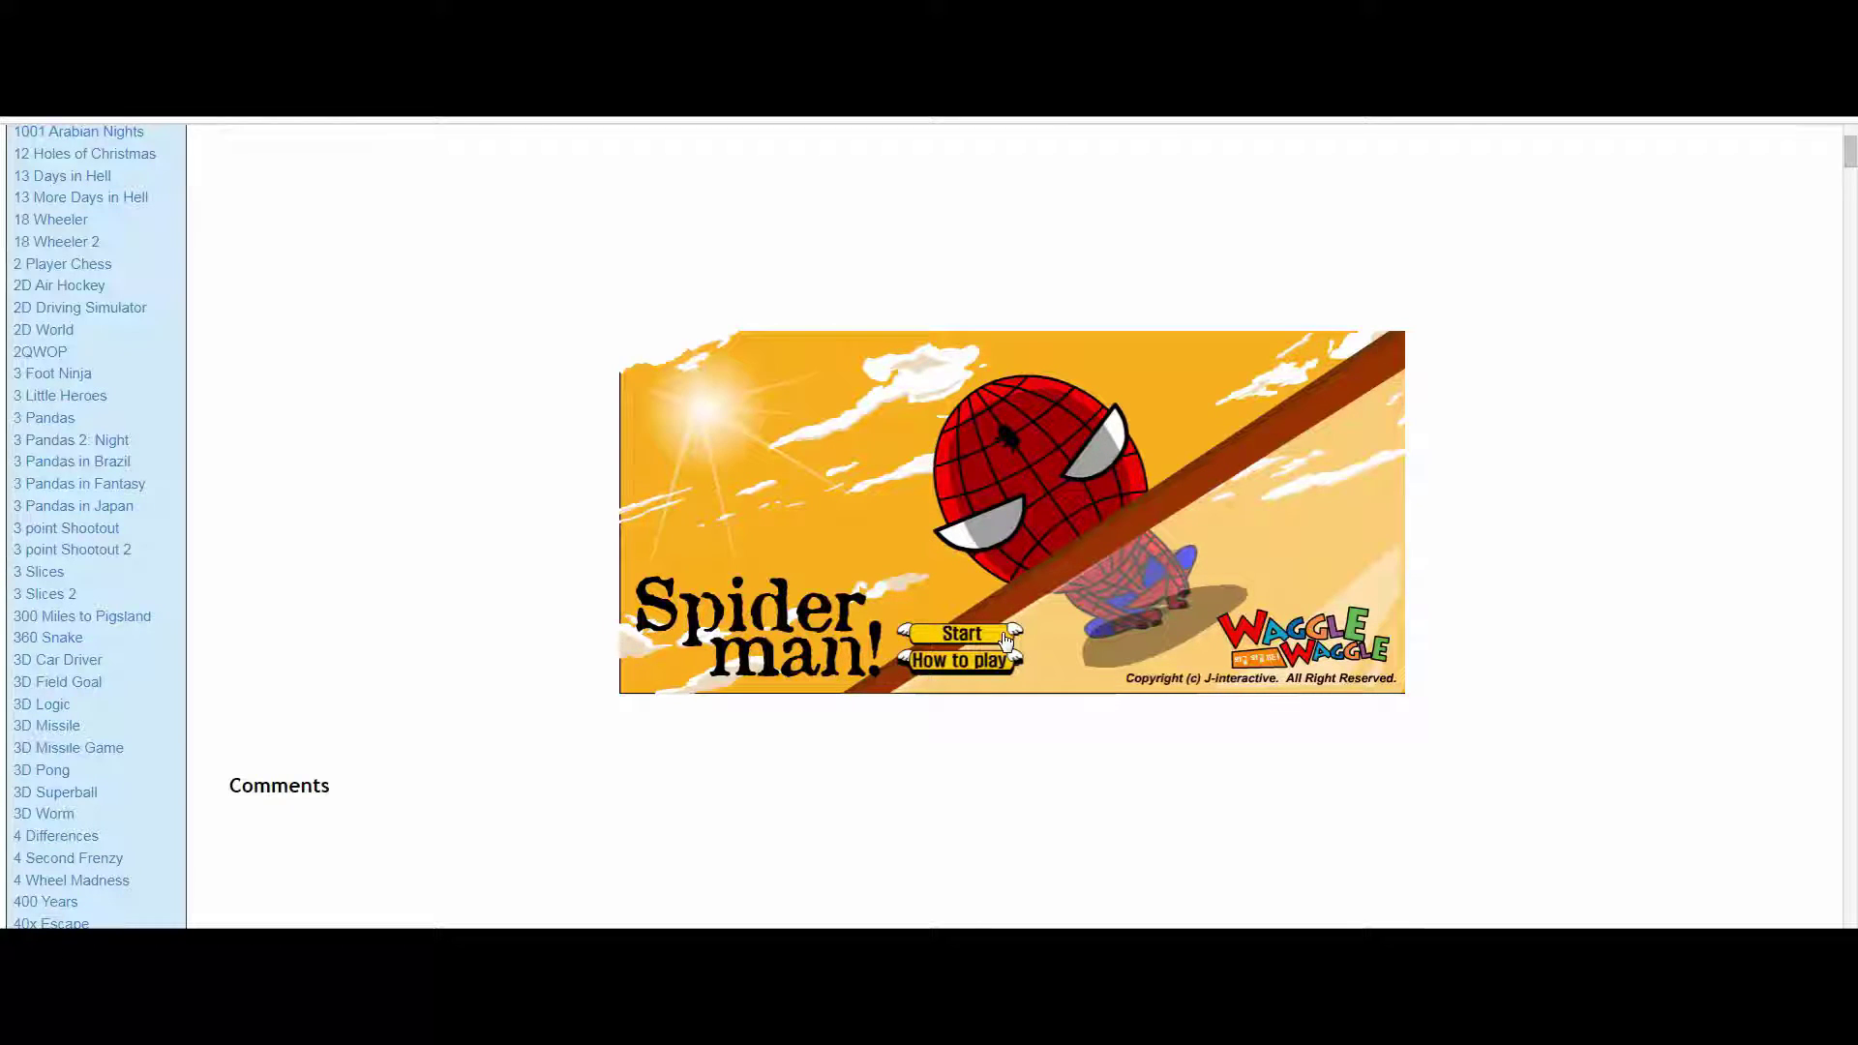
Step: Start playing the Spider man! game
left_click(1006, 638)
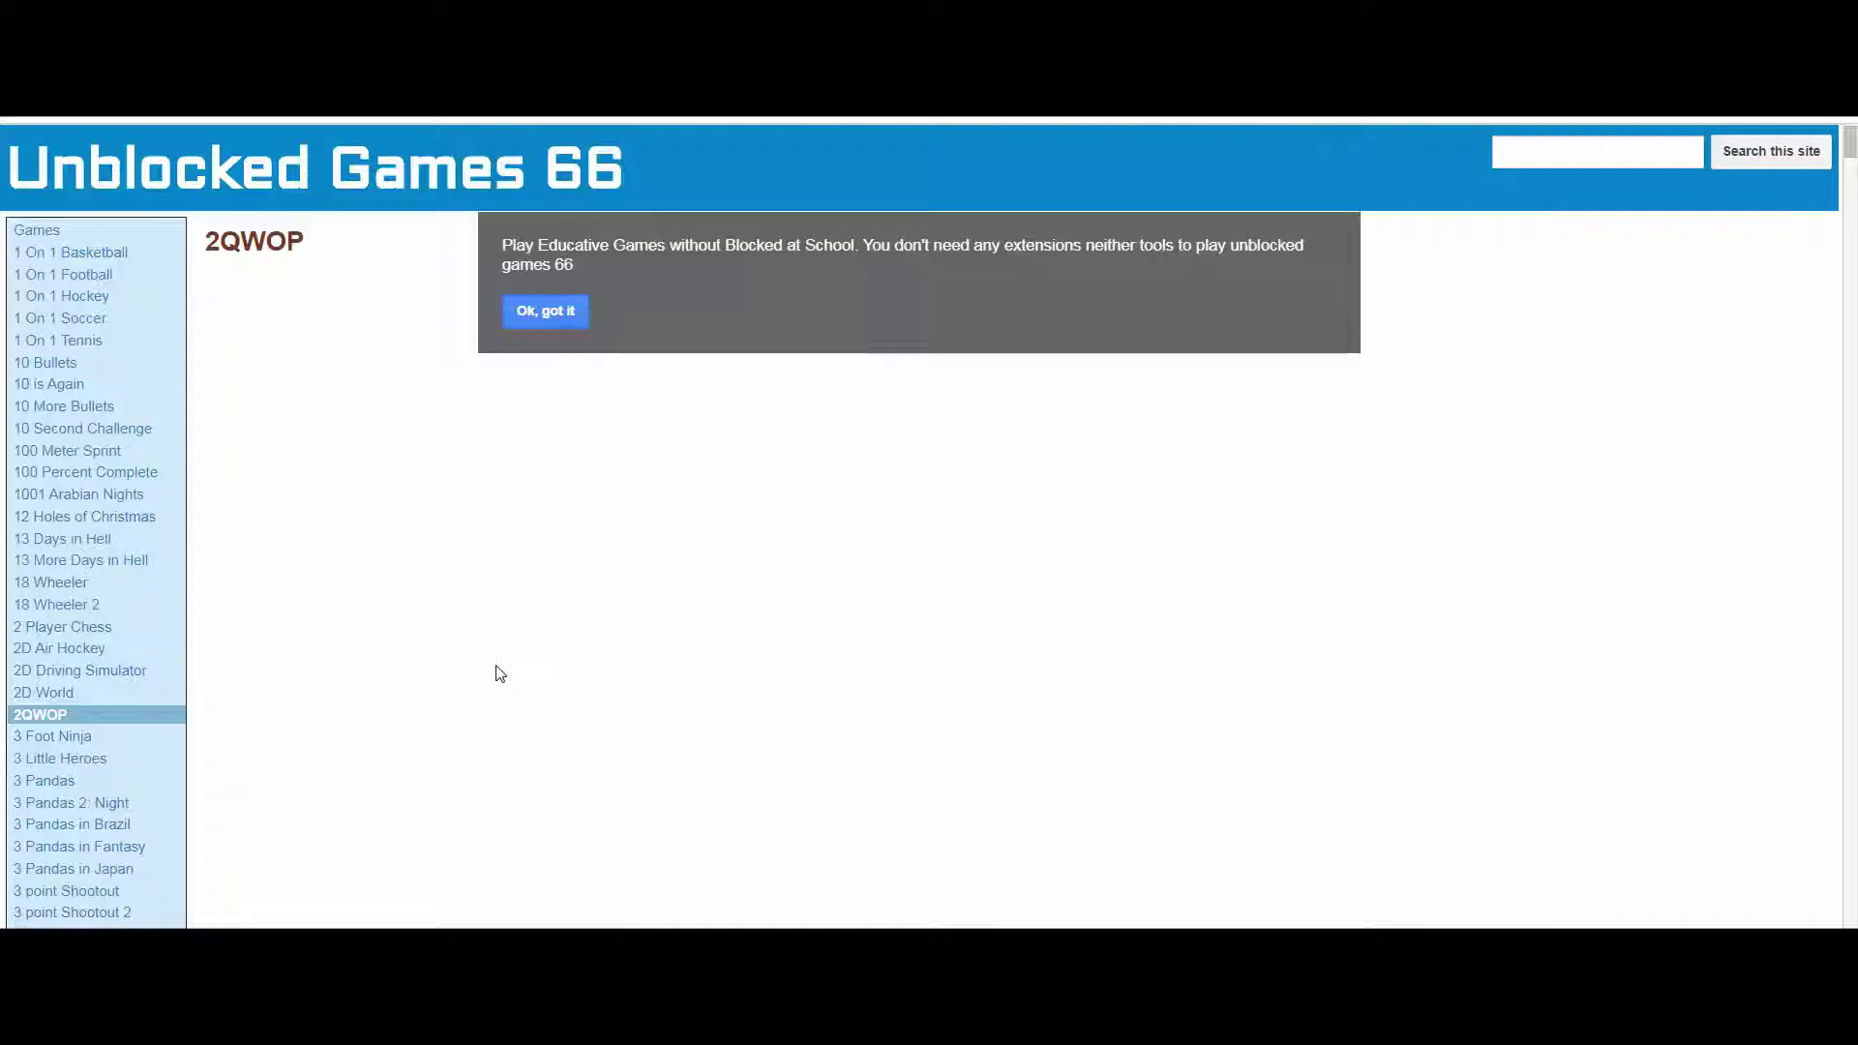
scroll(270, 636, "down", 5)
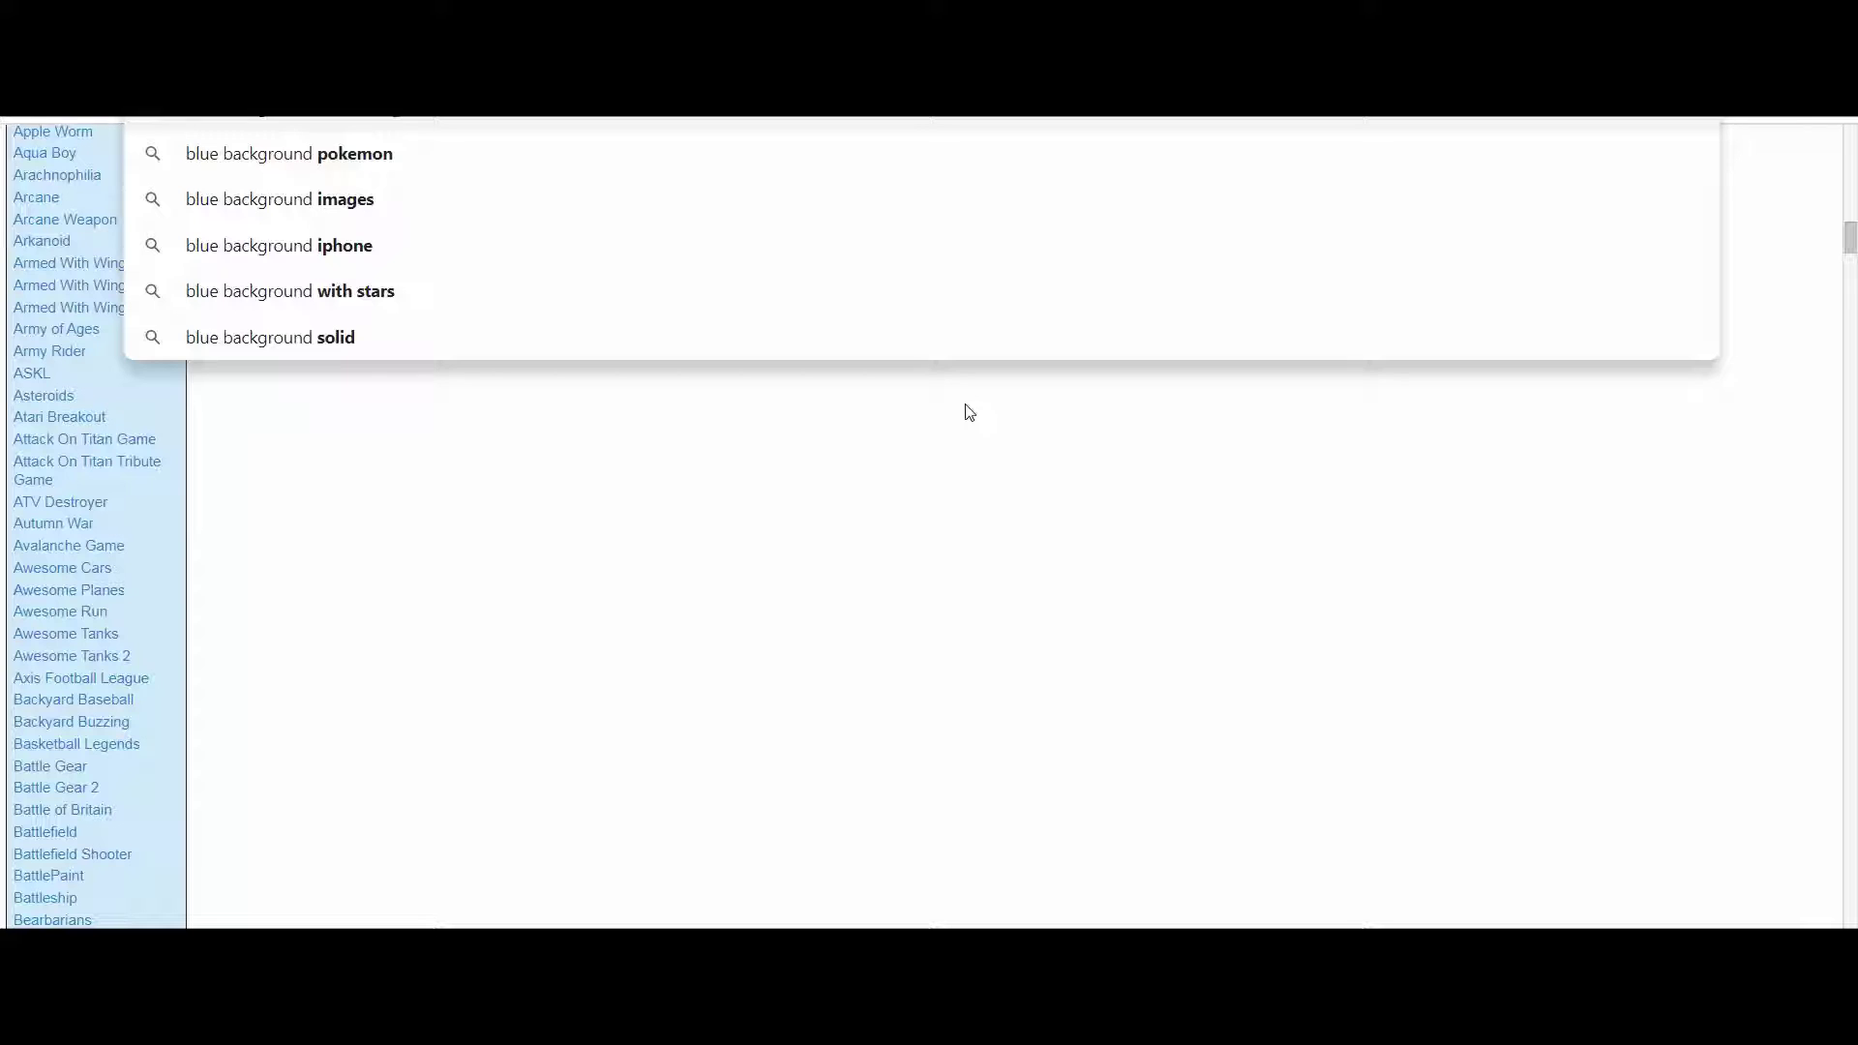
type("stick")
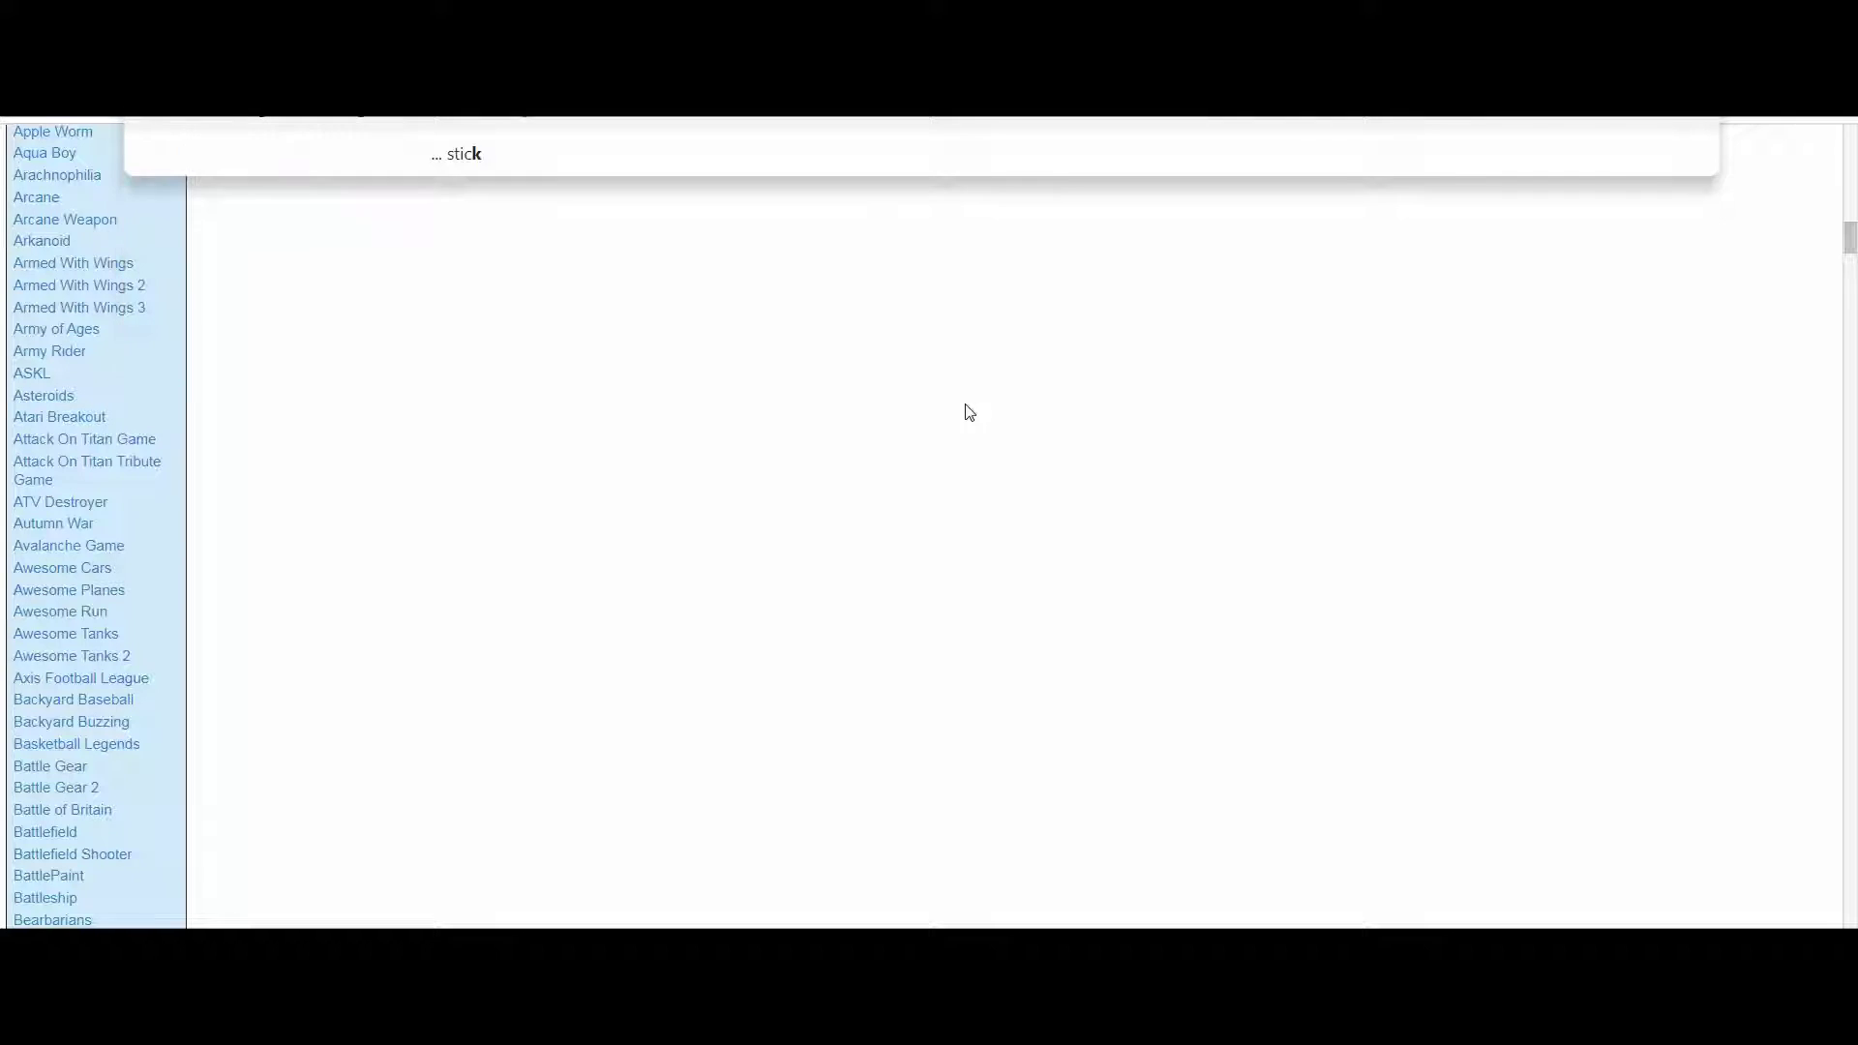
Step: Run the Google search for the blue-background black stick-figure sling flash game
key("Return")
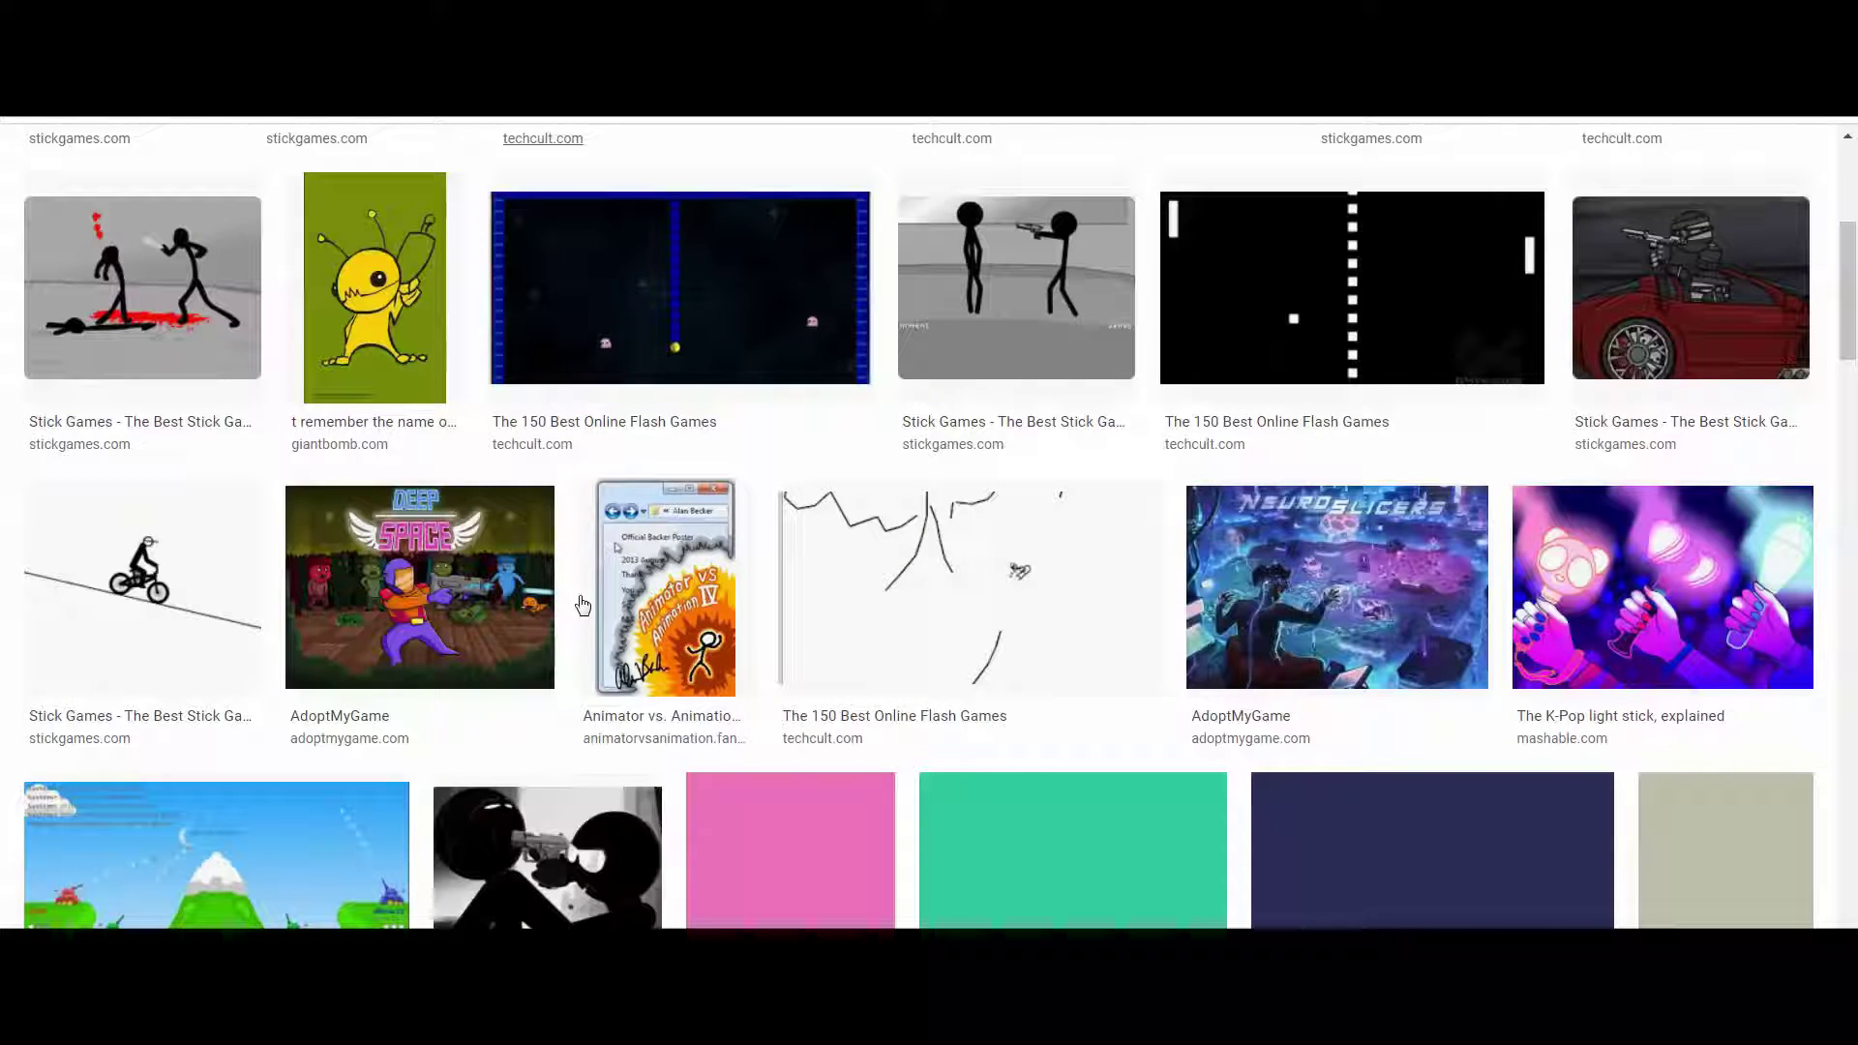
scroll(581, 605, "down", 10)
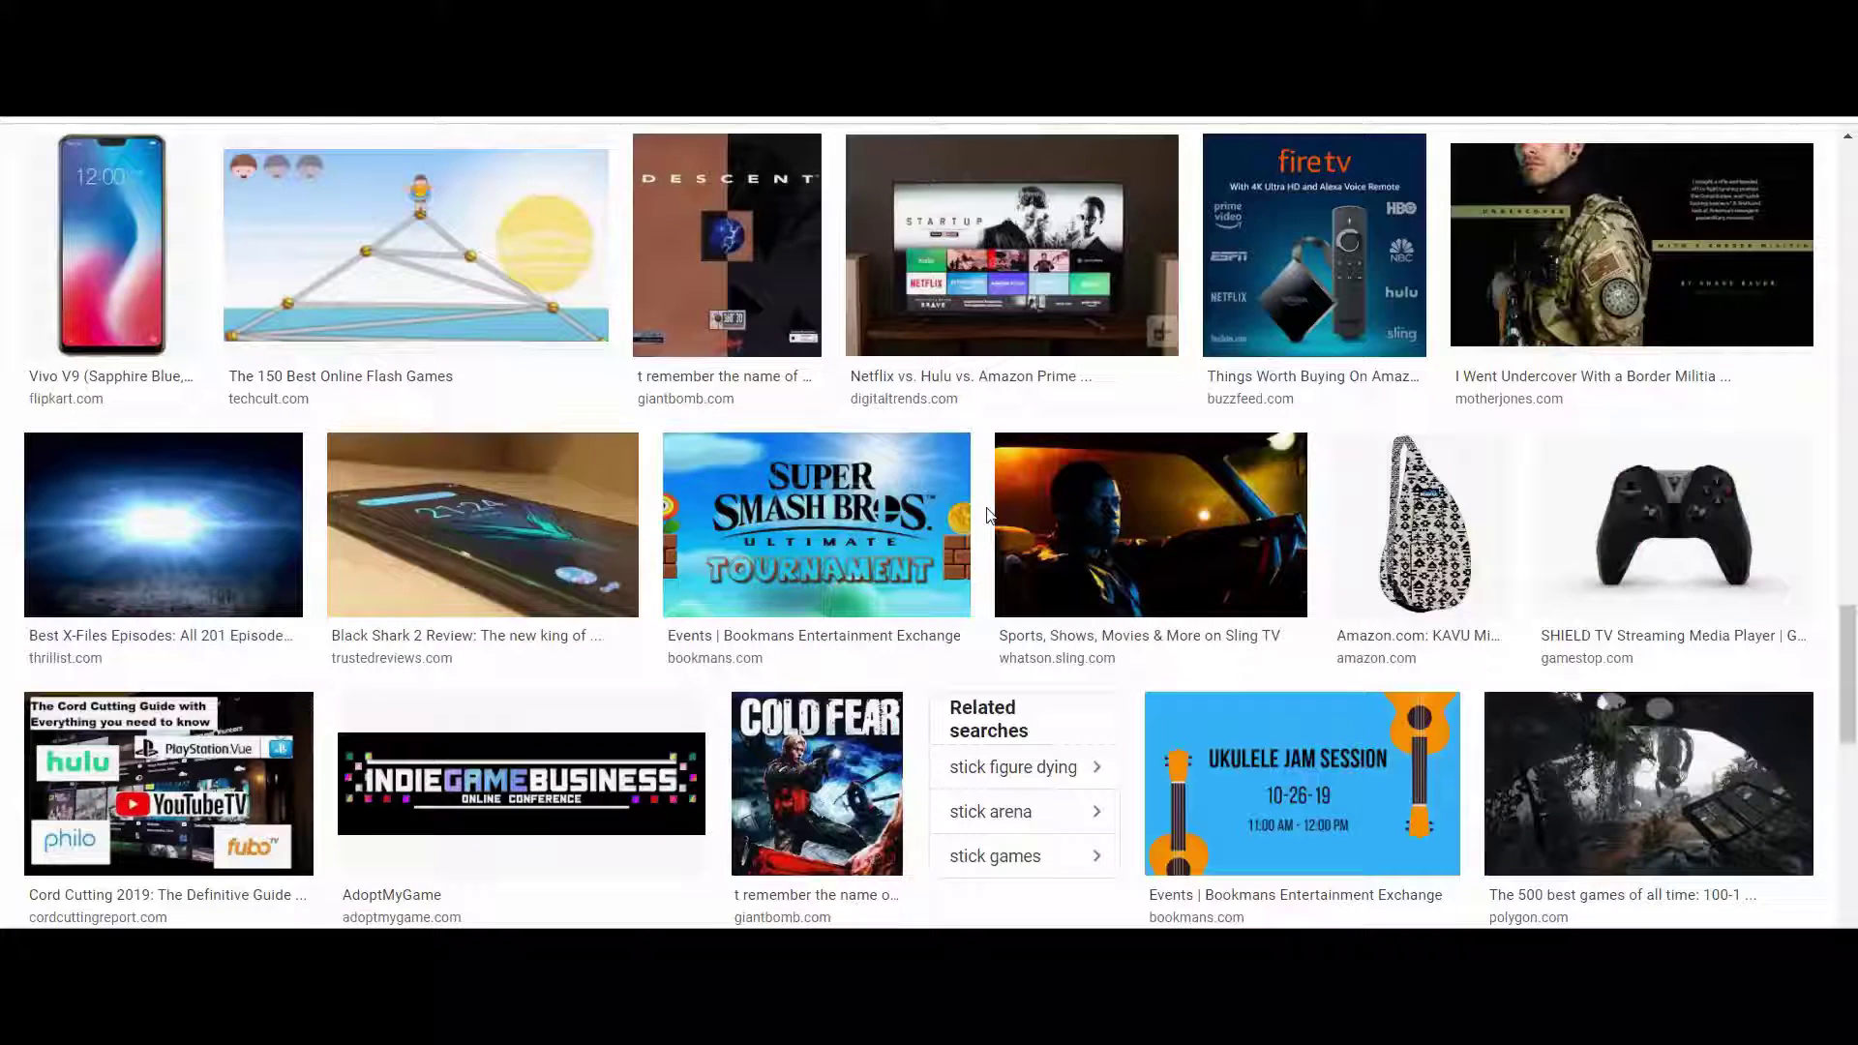
scroll(989, 512, "down", 10)
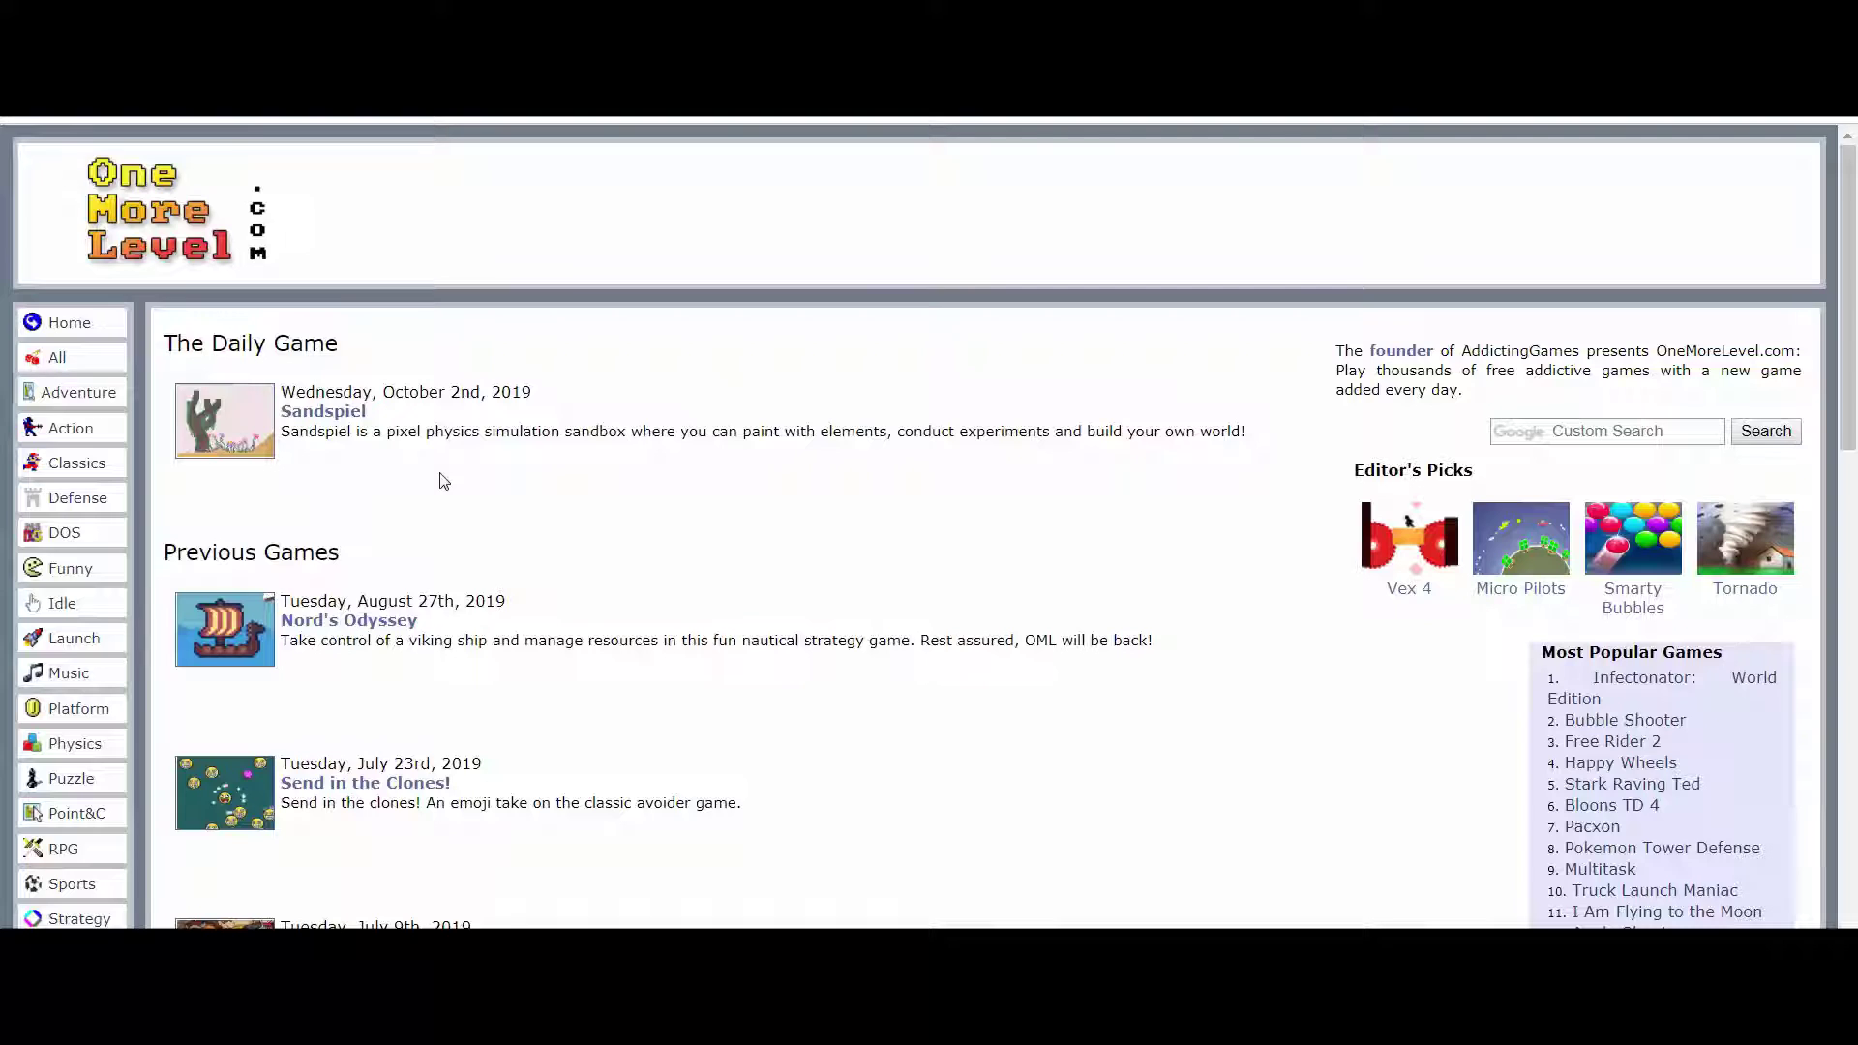
scroll(442, 482, "down", 5)
Step: Switch OneMoreLevel.com to a dark colour theme from the sidebar theme options
left_click(37, 624)
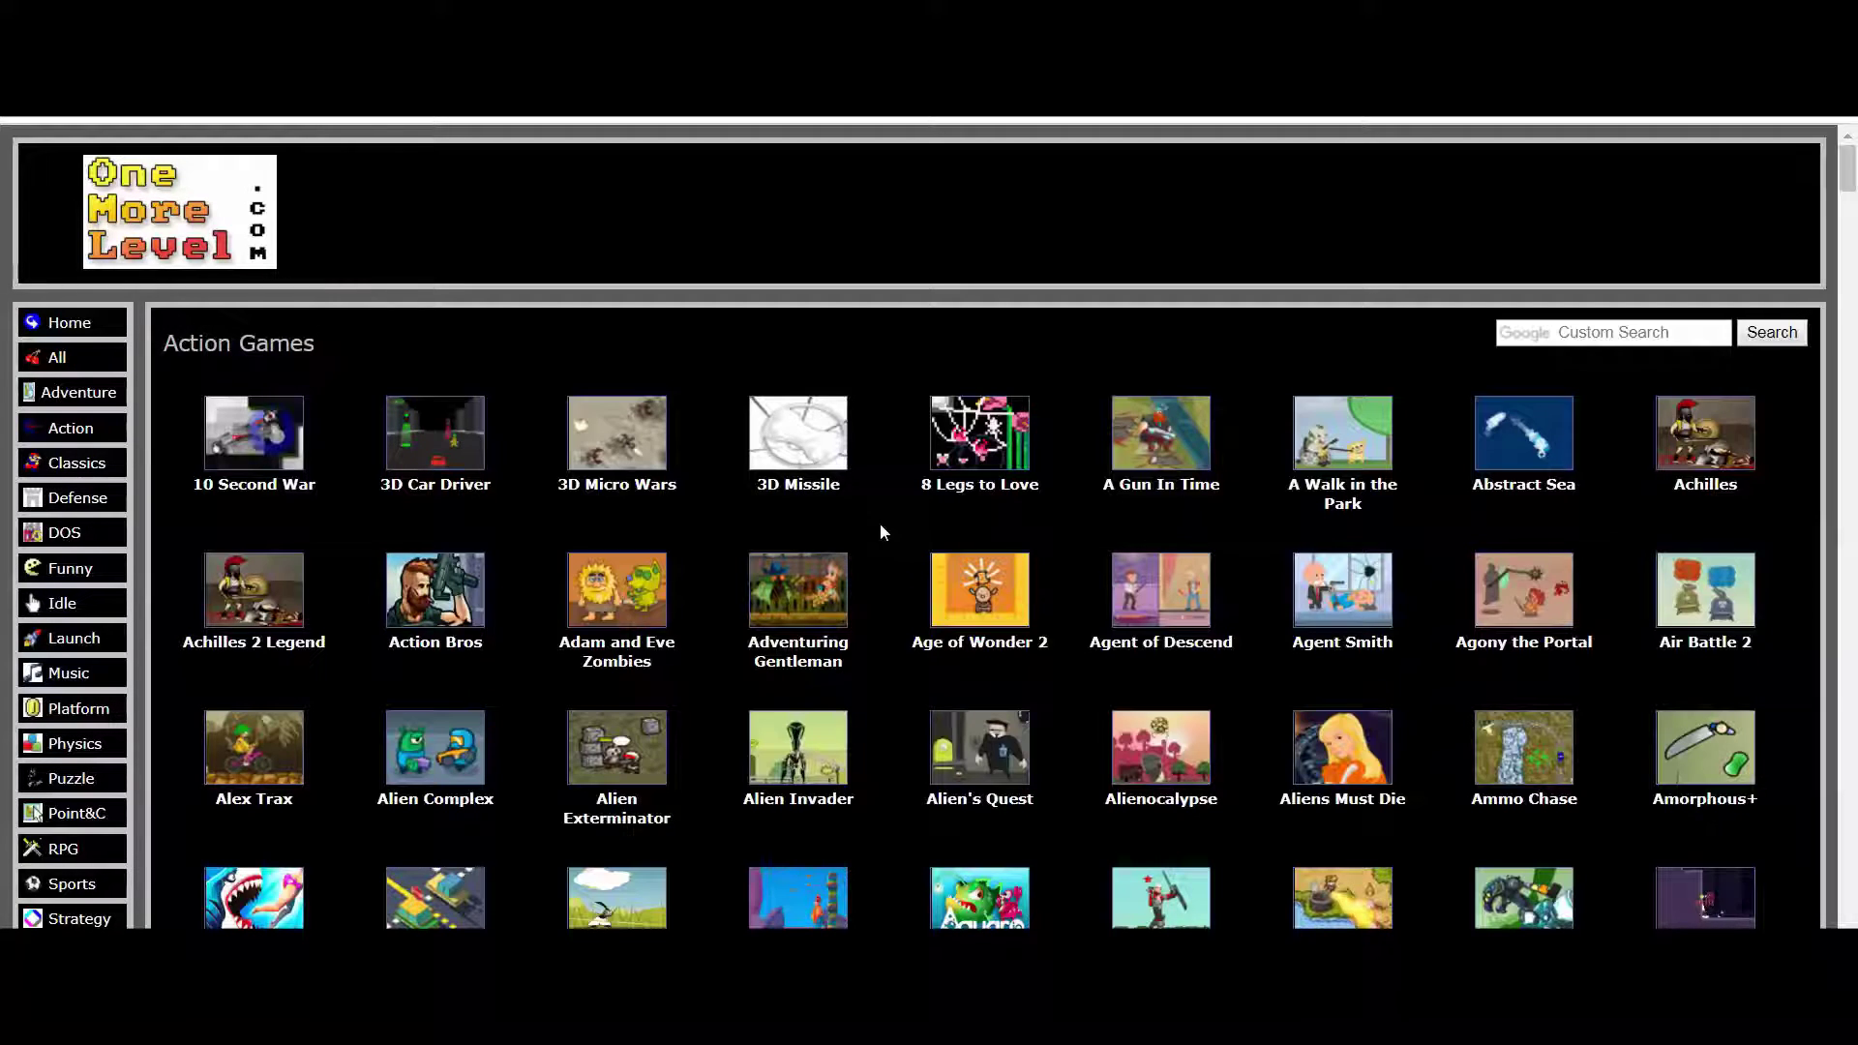
scroll(880, 523, "down", 10)
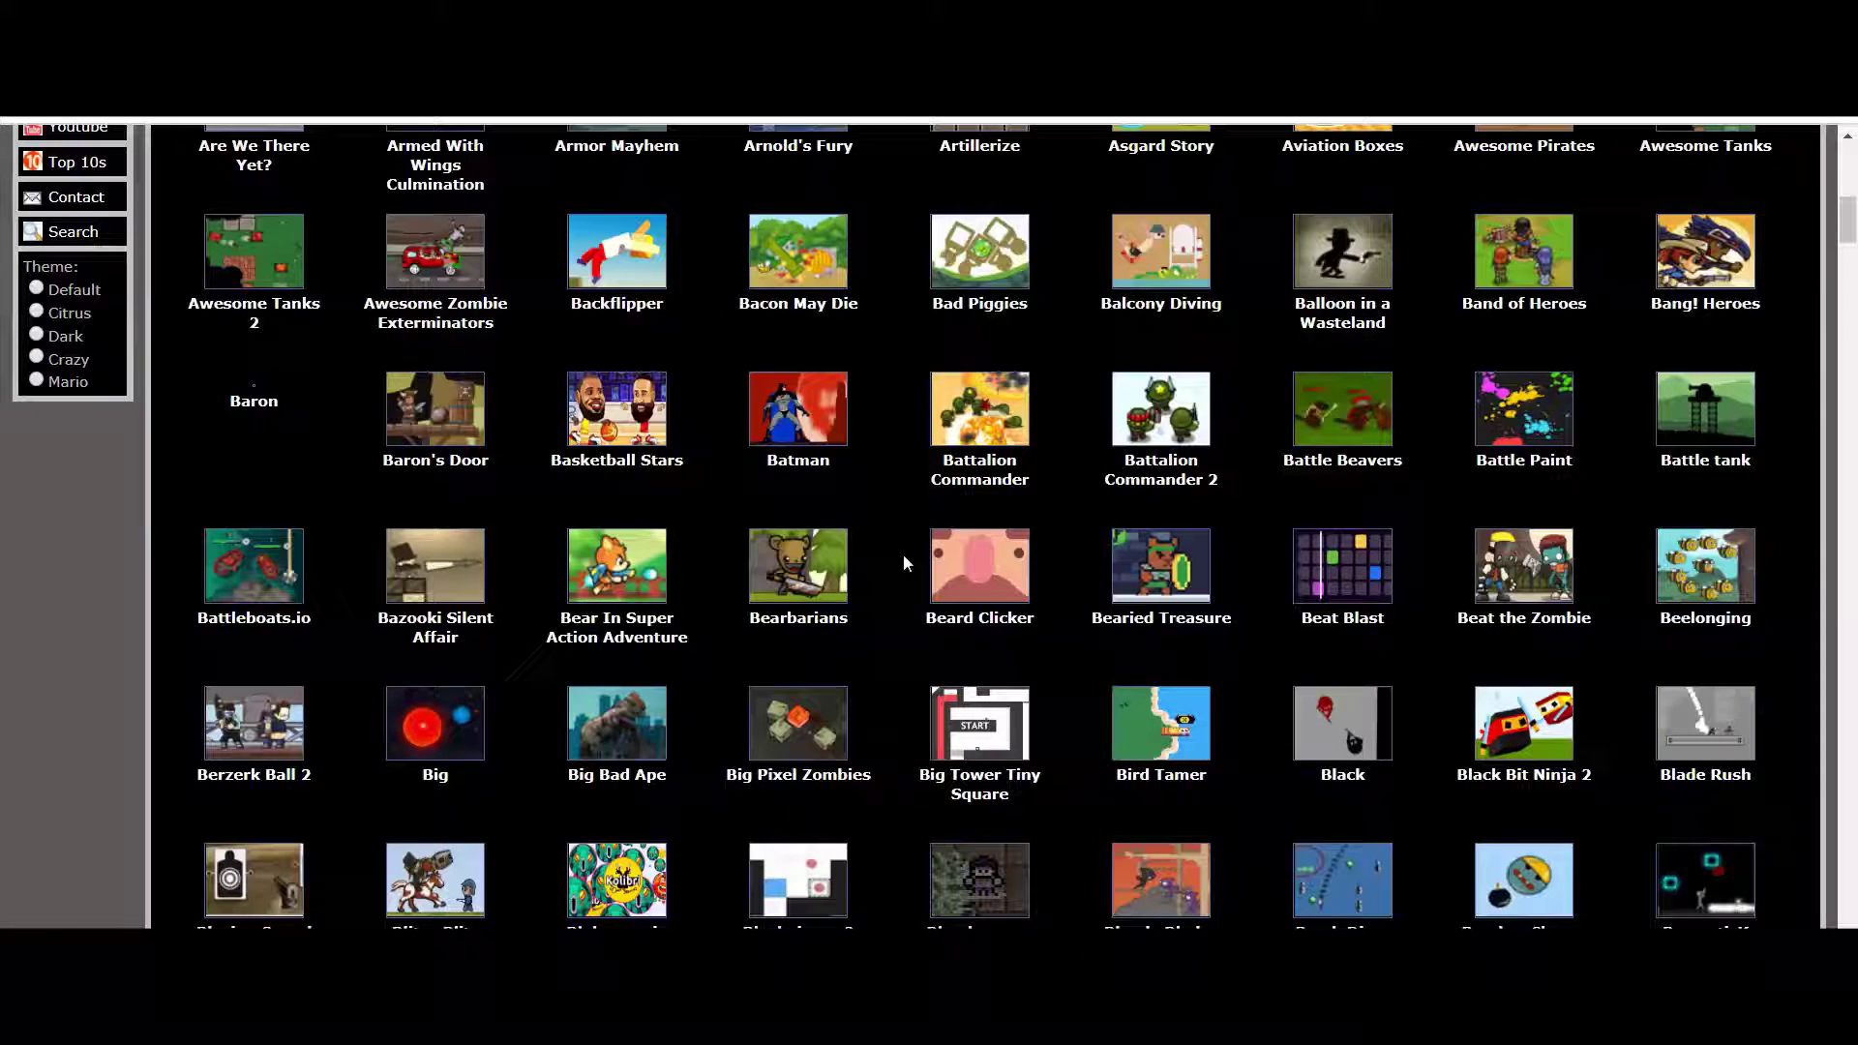
scroll(903, 554, "down", 10)
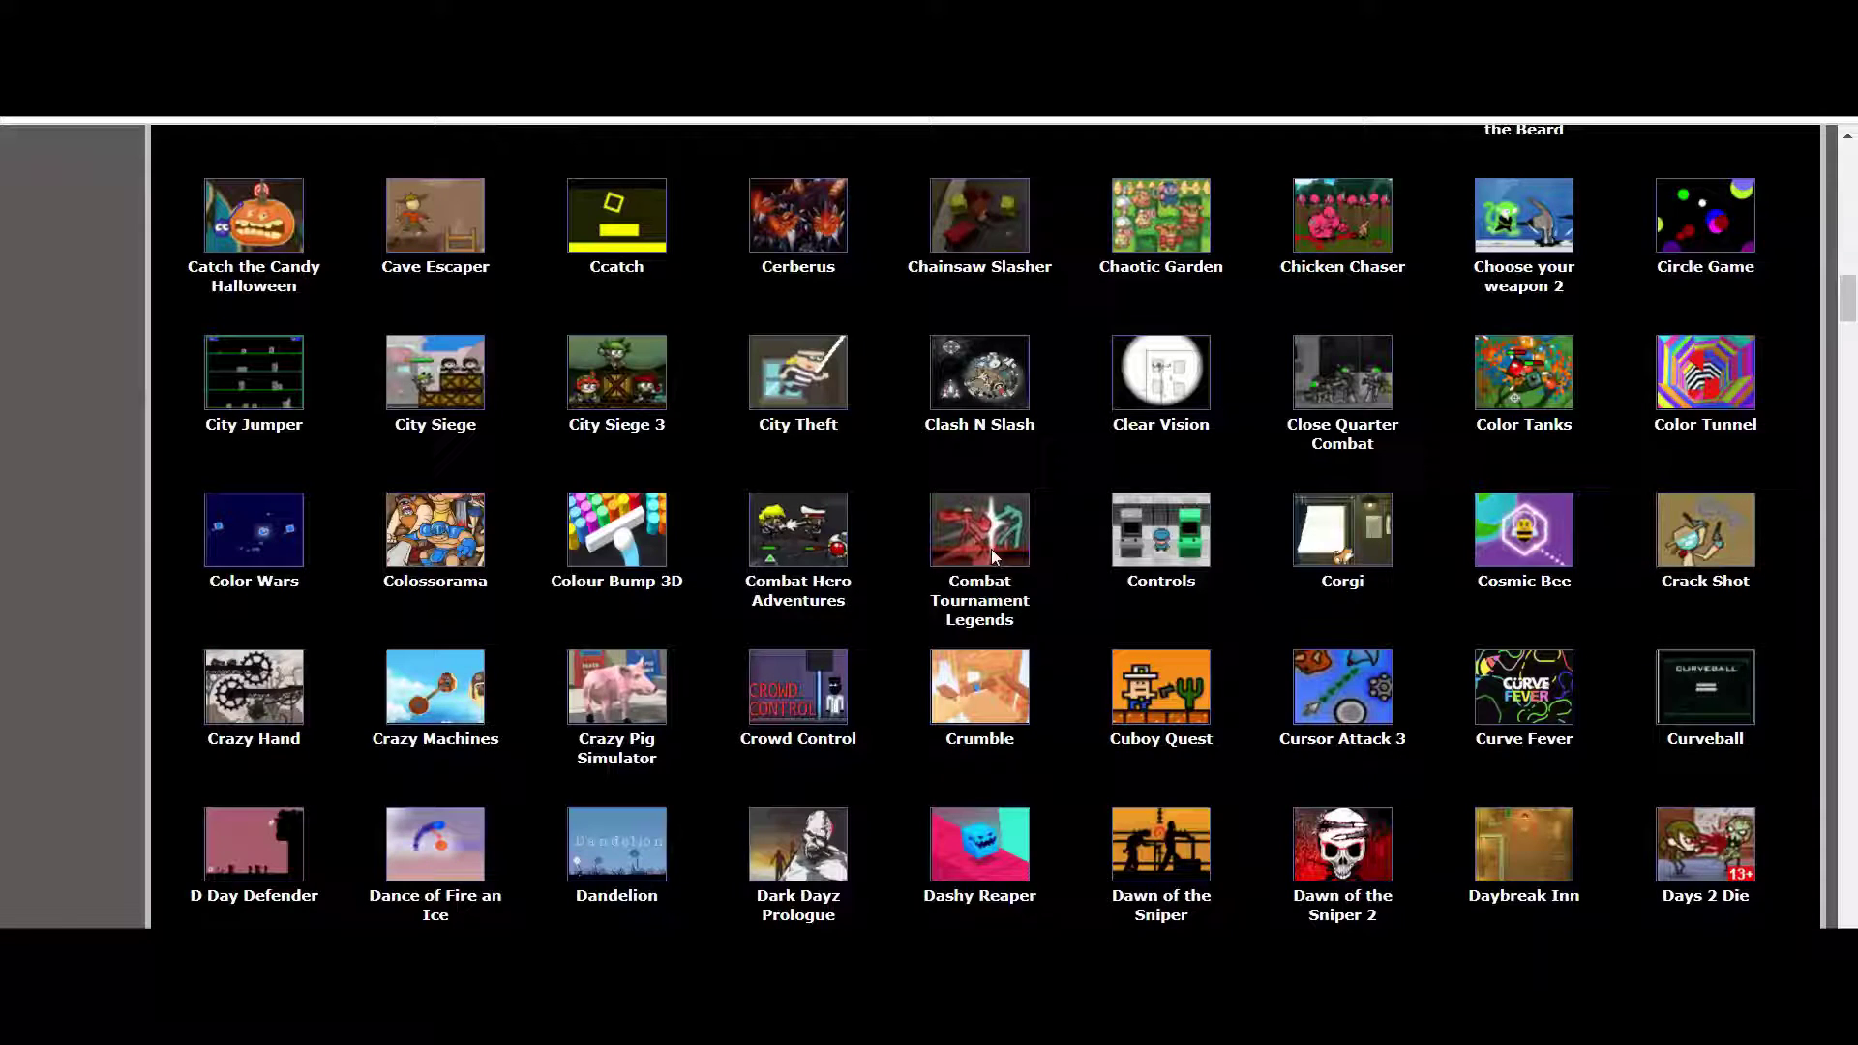
scroll(995, 557, "down", 2)
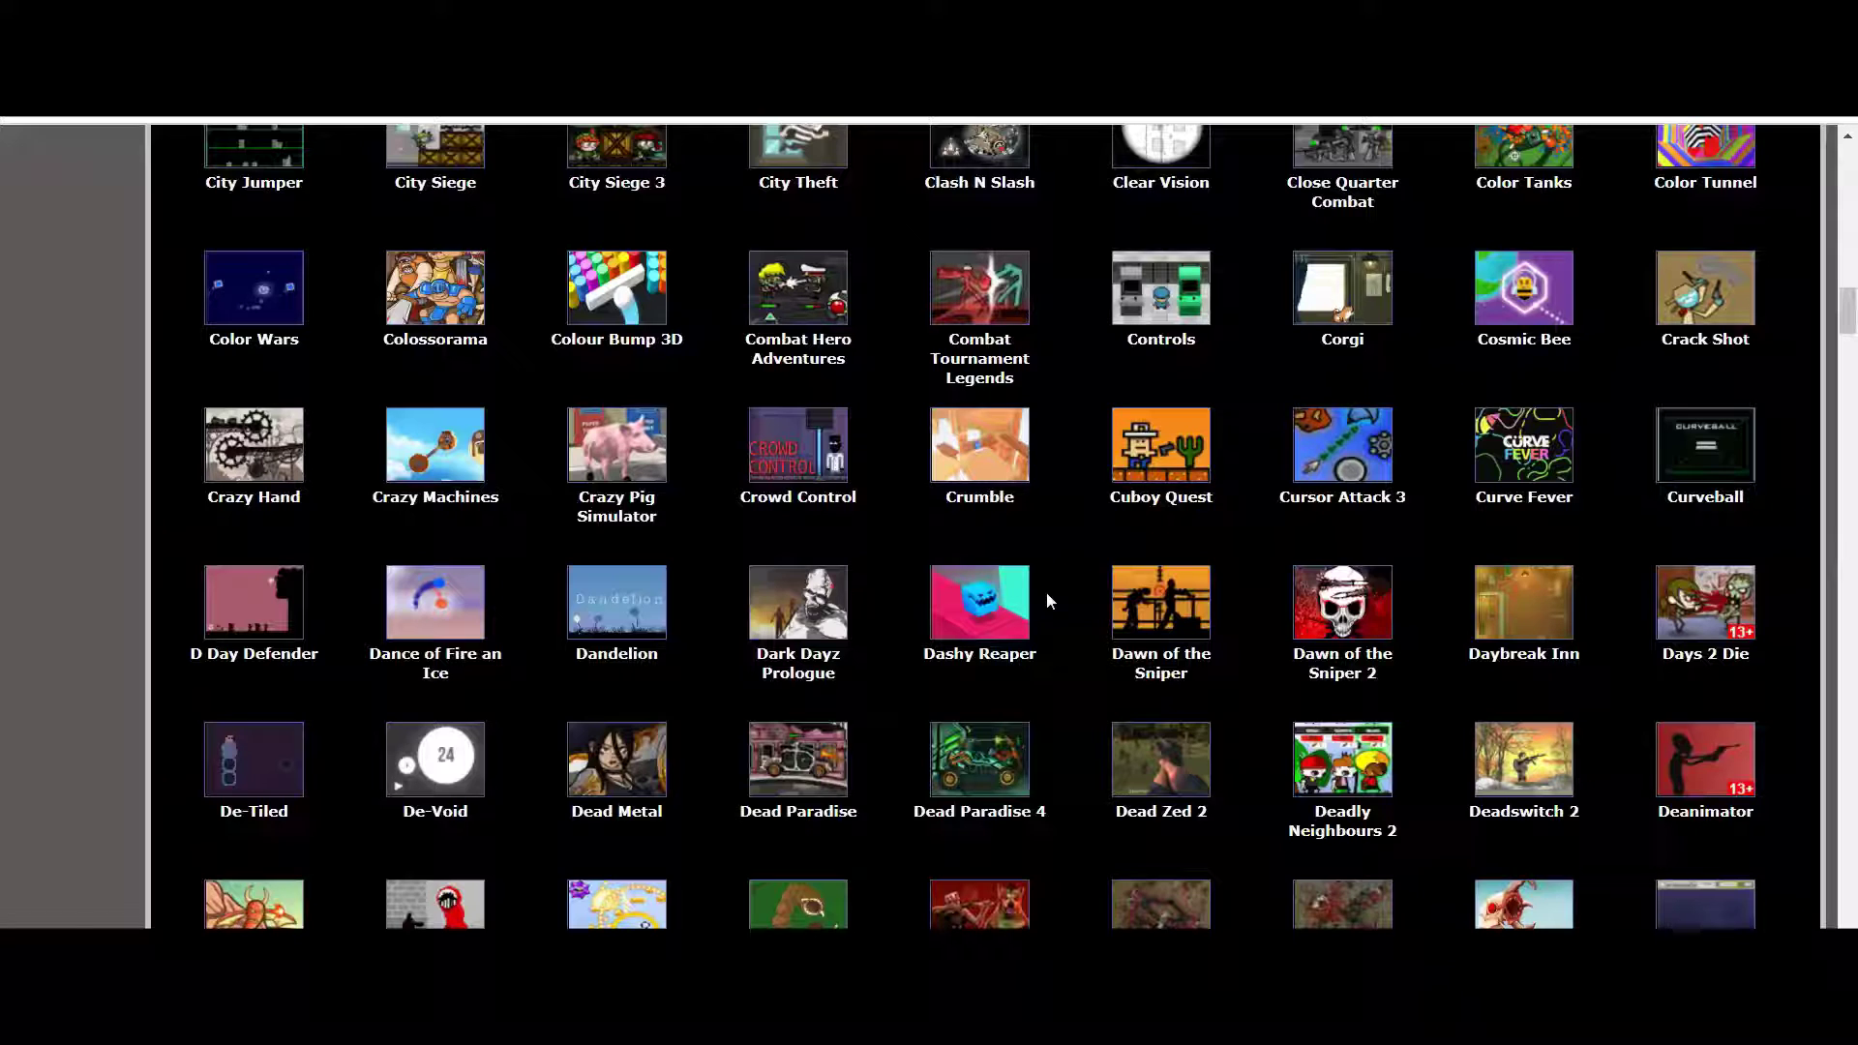
scroll(1047, 591, "down", 10)
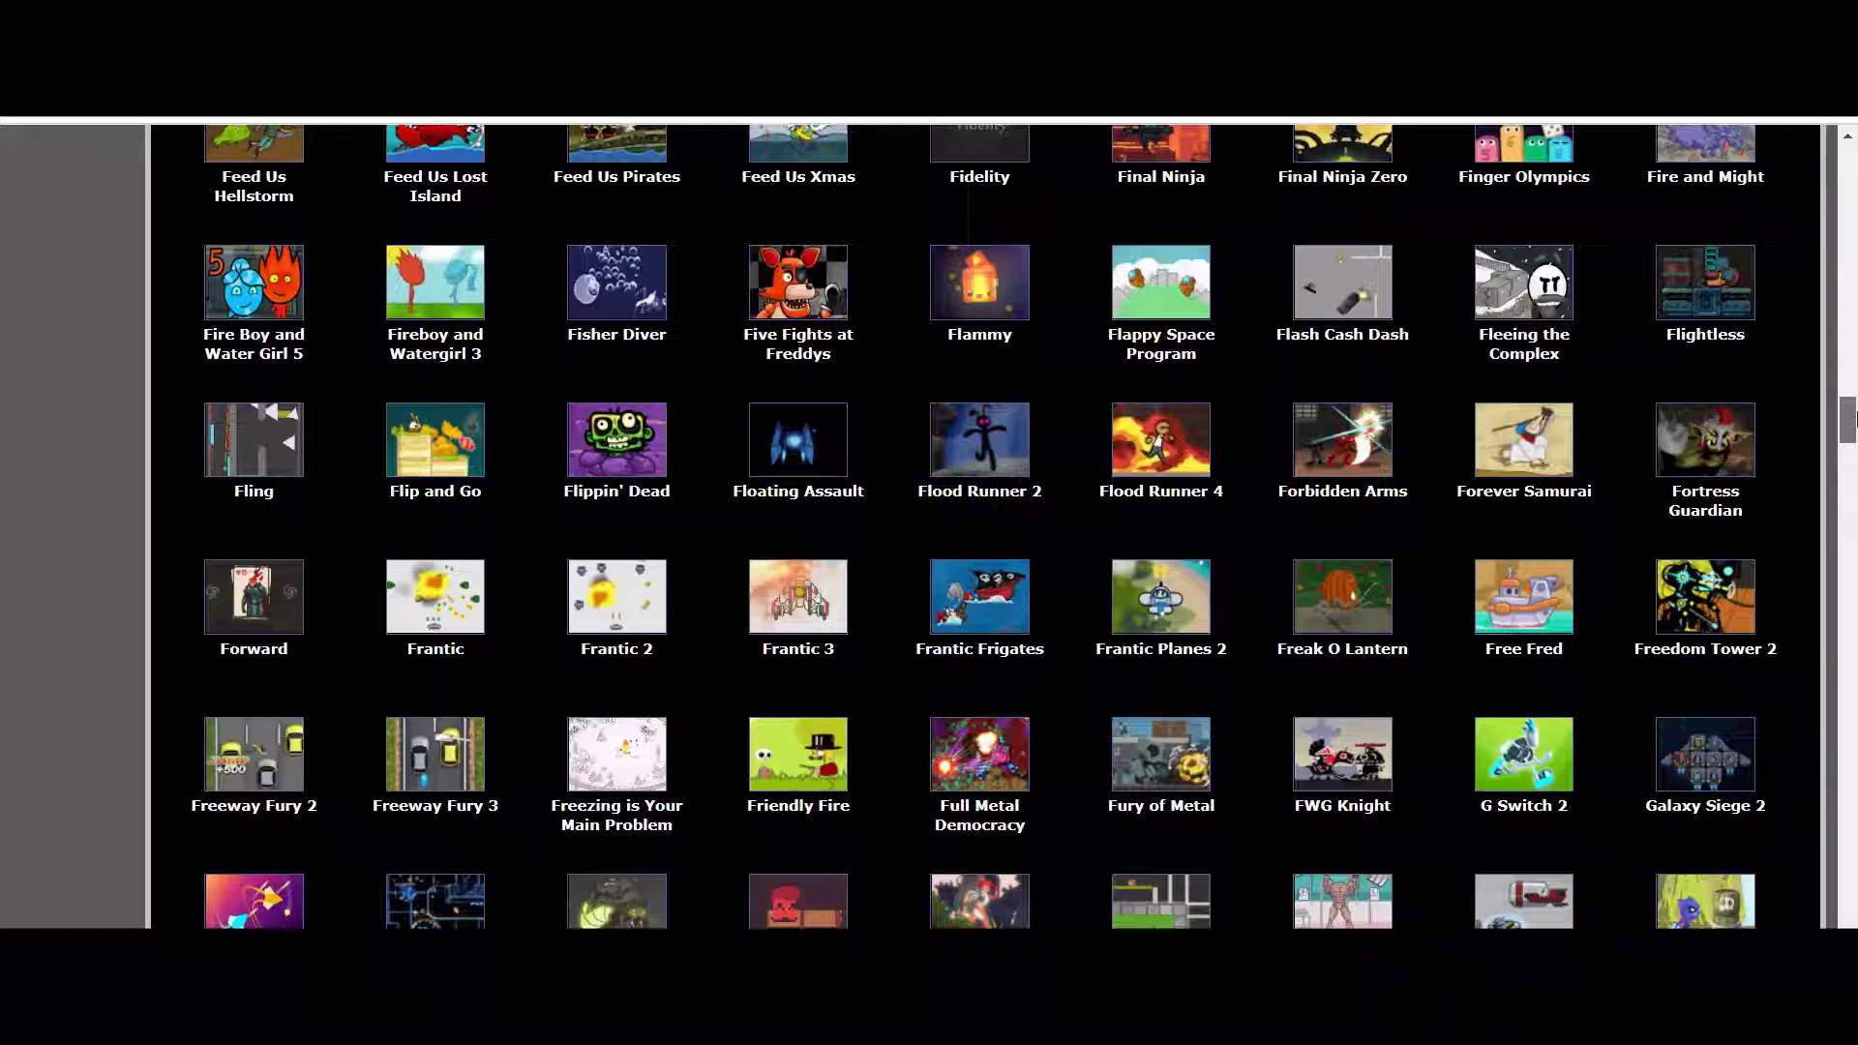
scroll(929, 523, "down", 5)
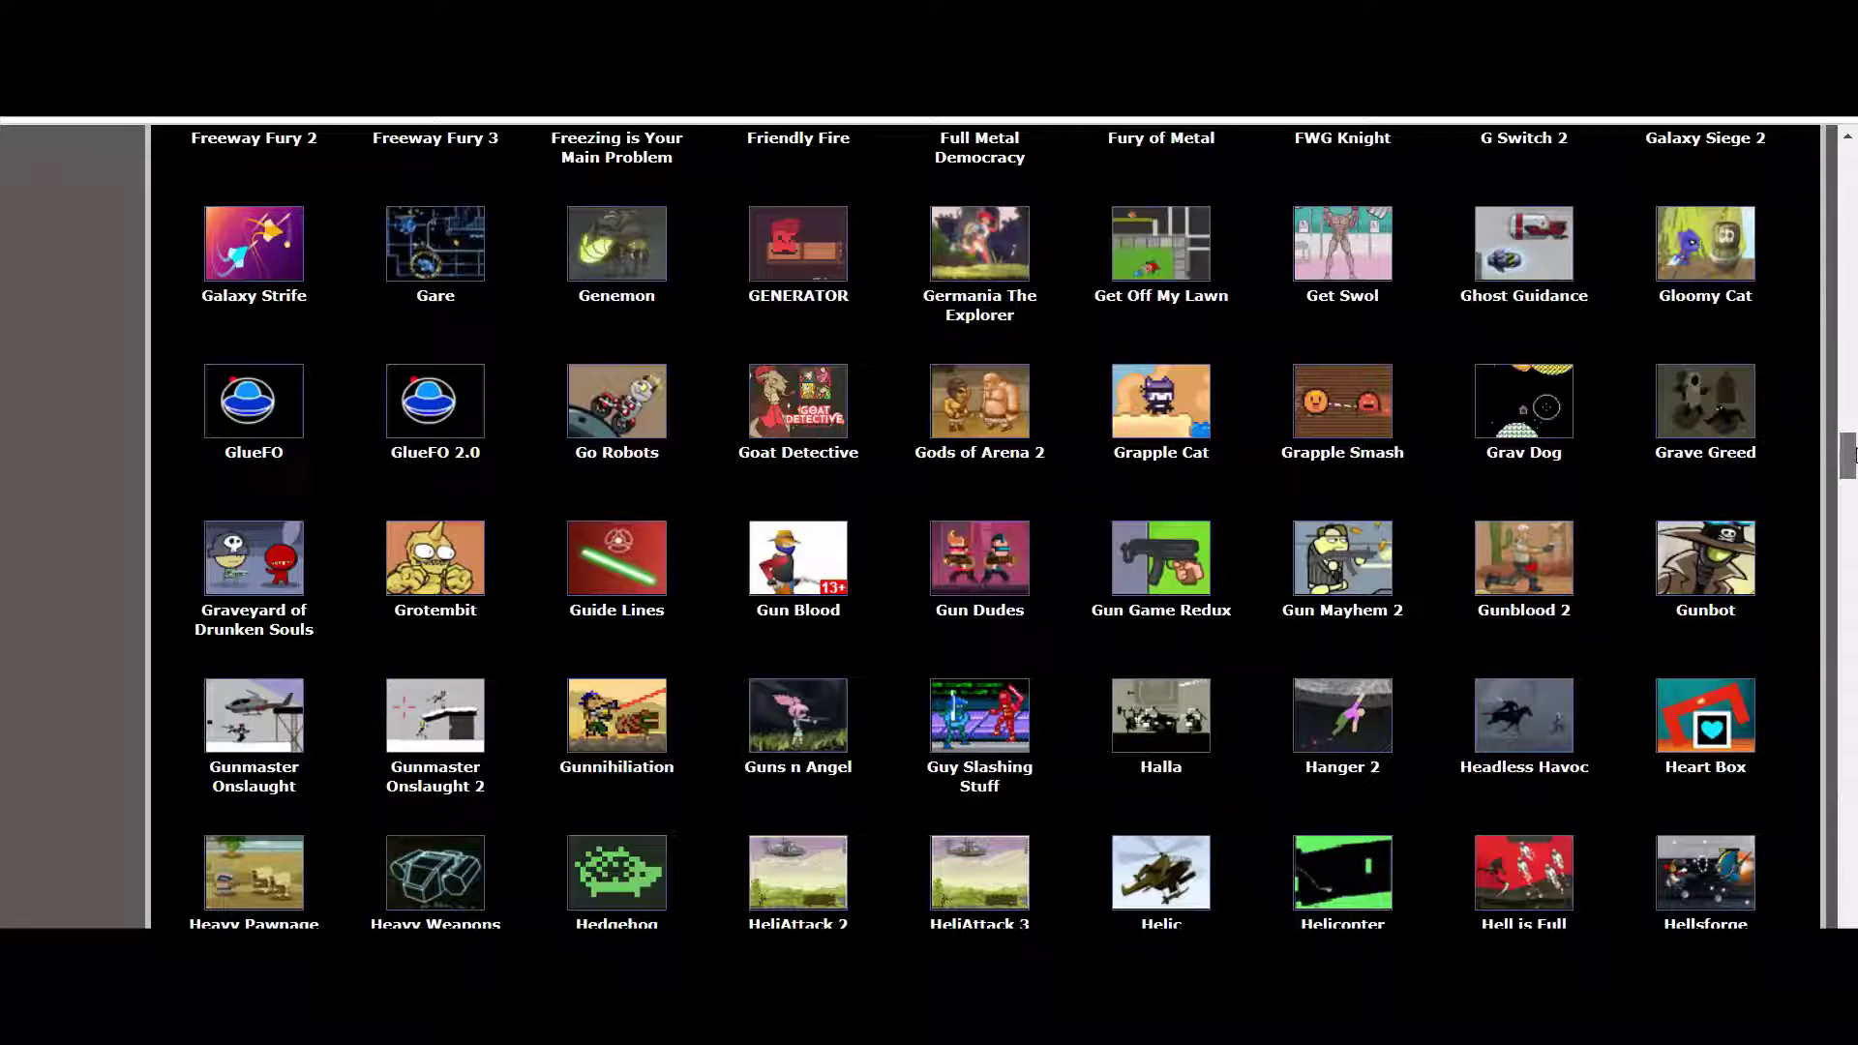
scroll(929, 522, "down", 10)
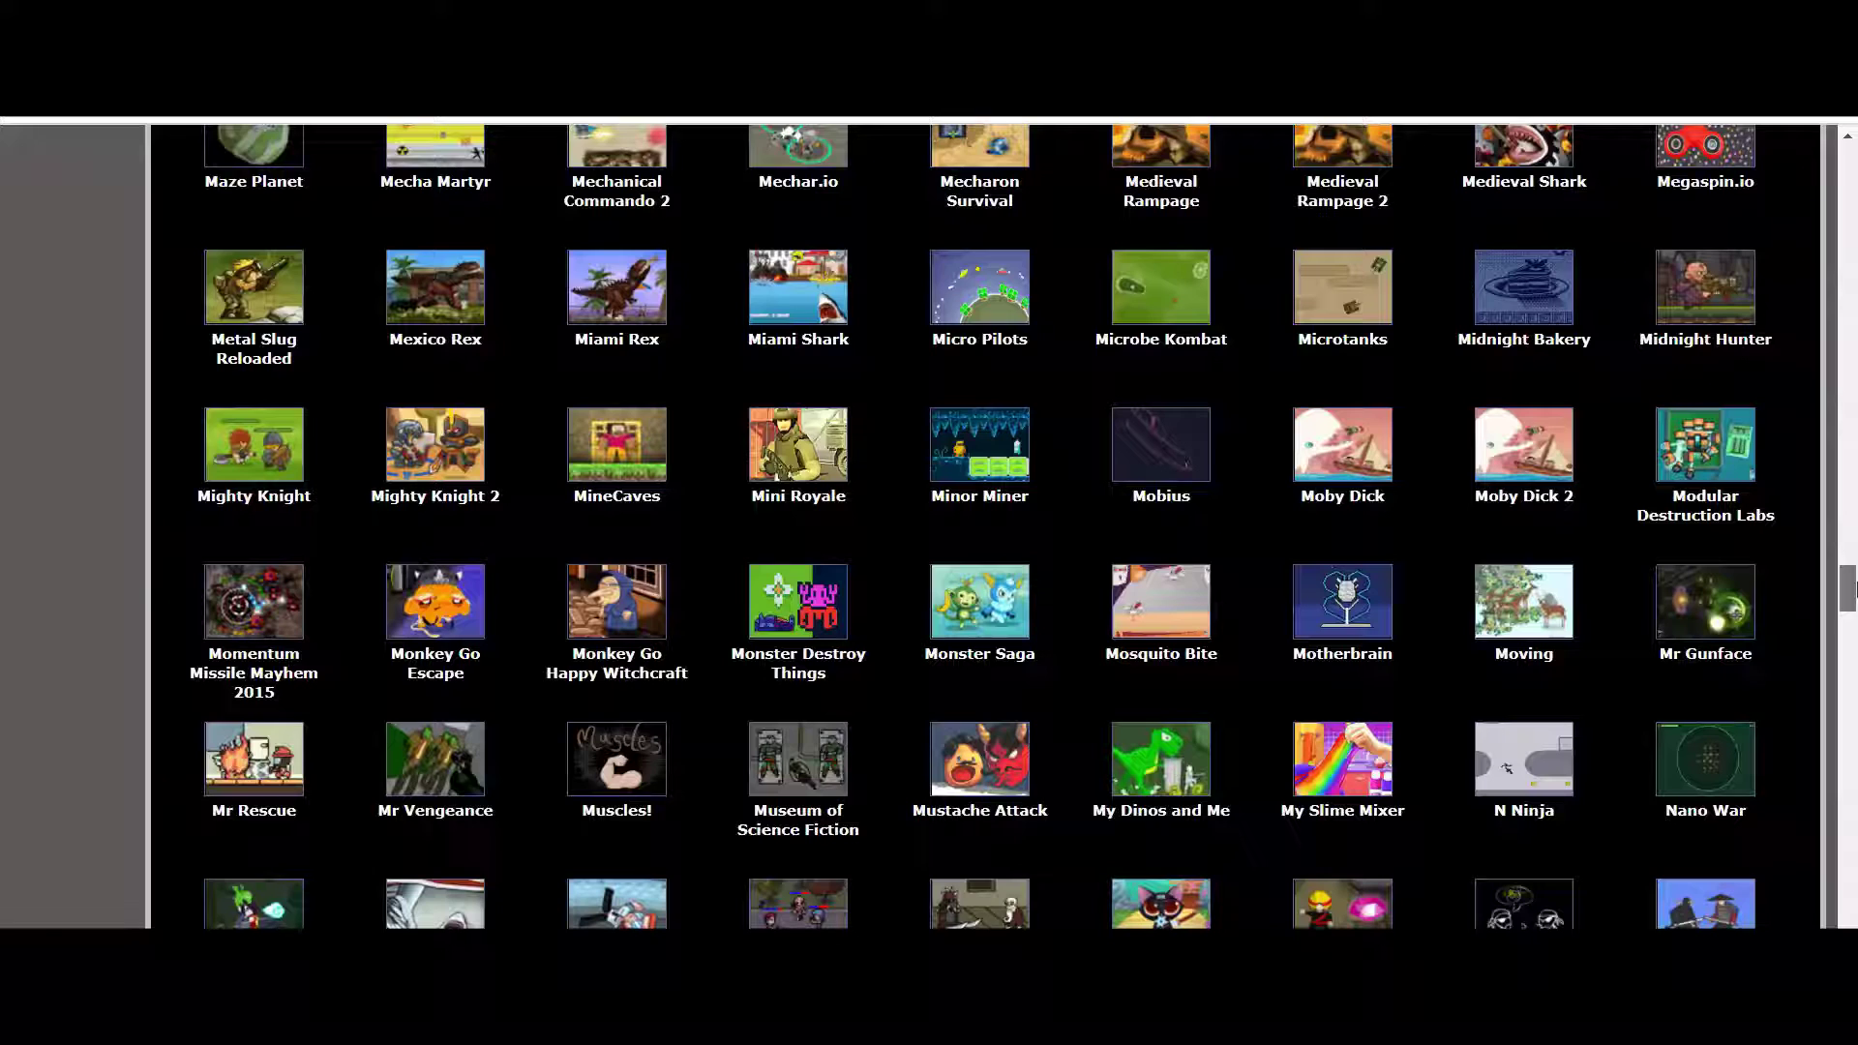
scroll(929, 523, "down", 15)
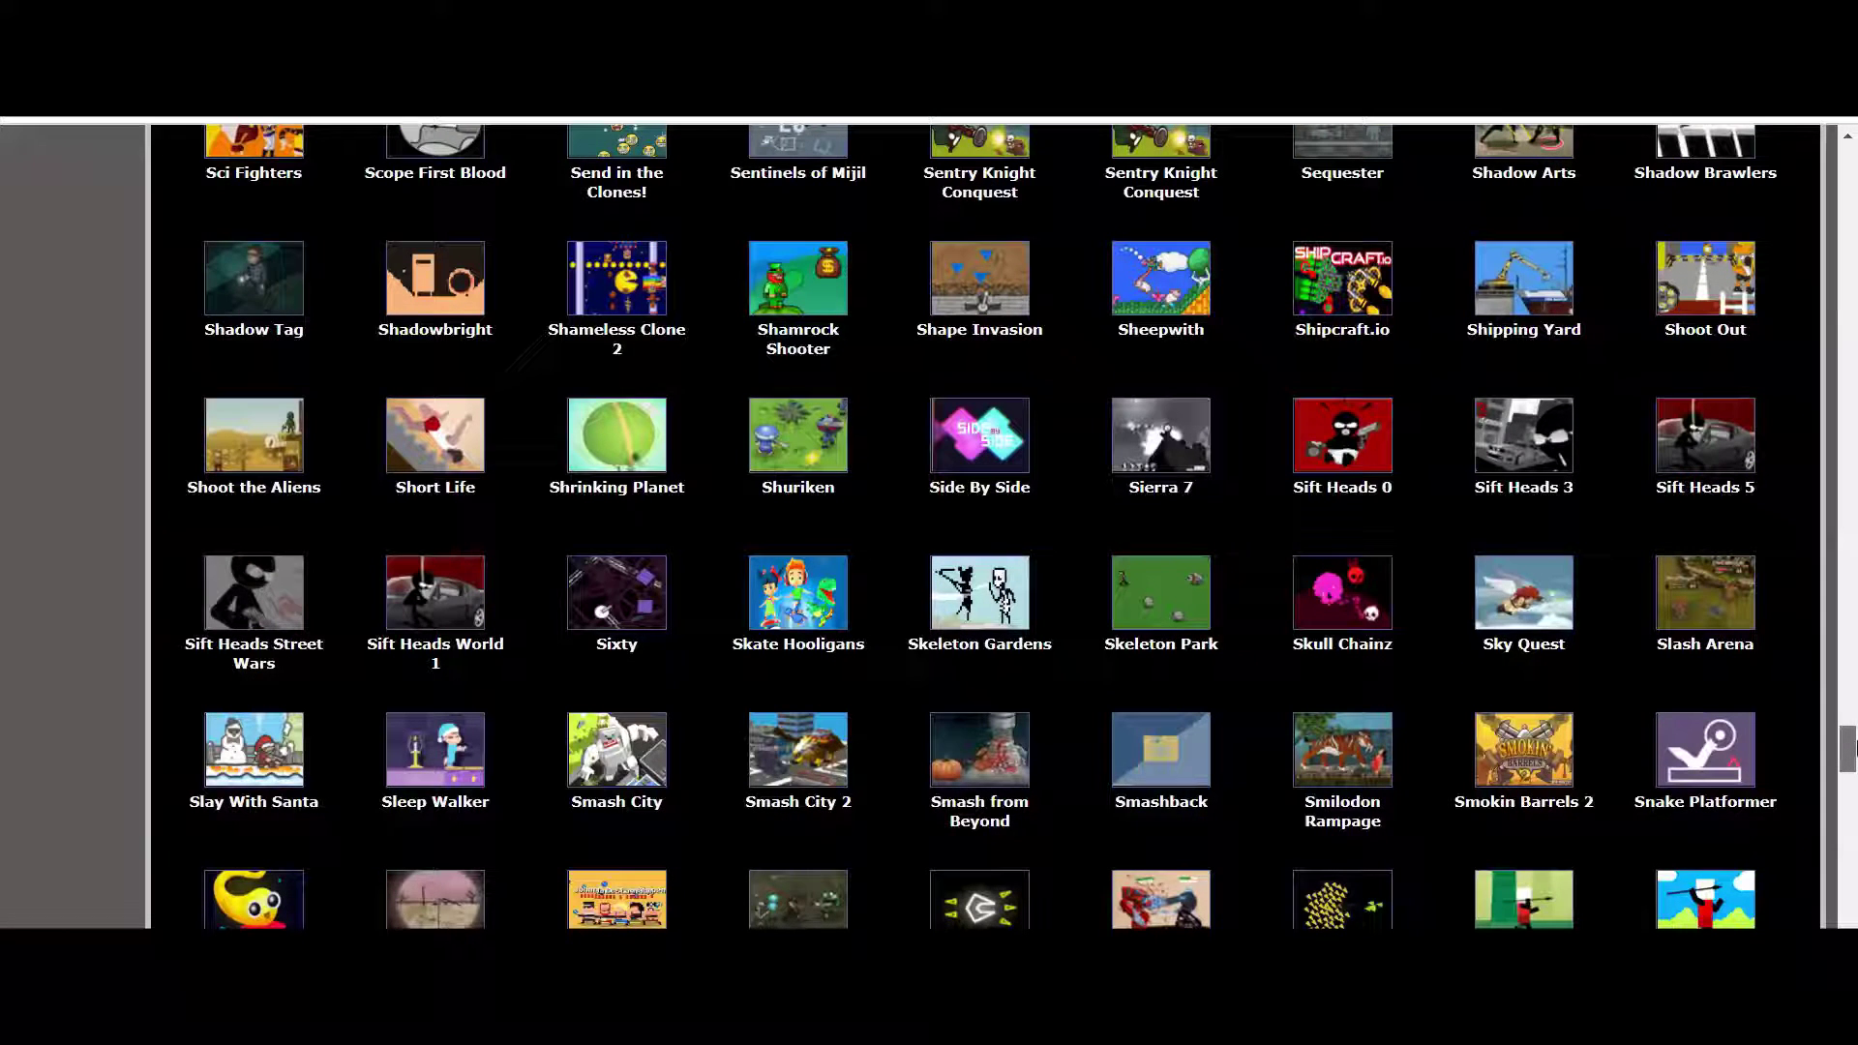
scroll(929, 523, "down", 5)
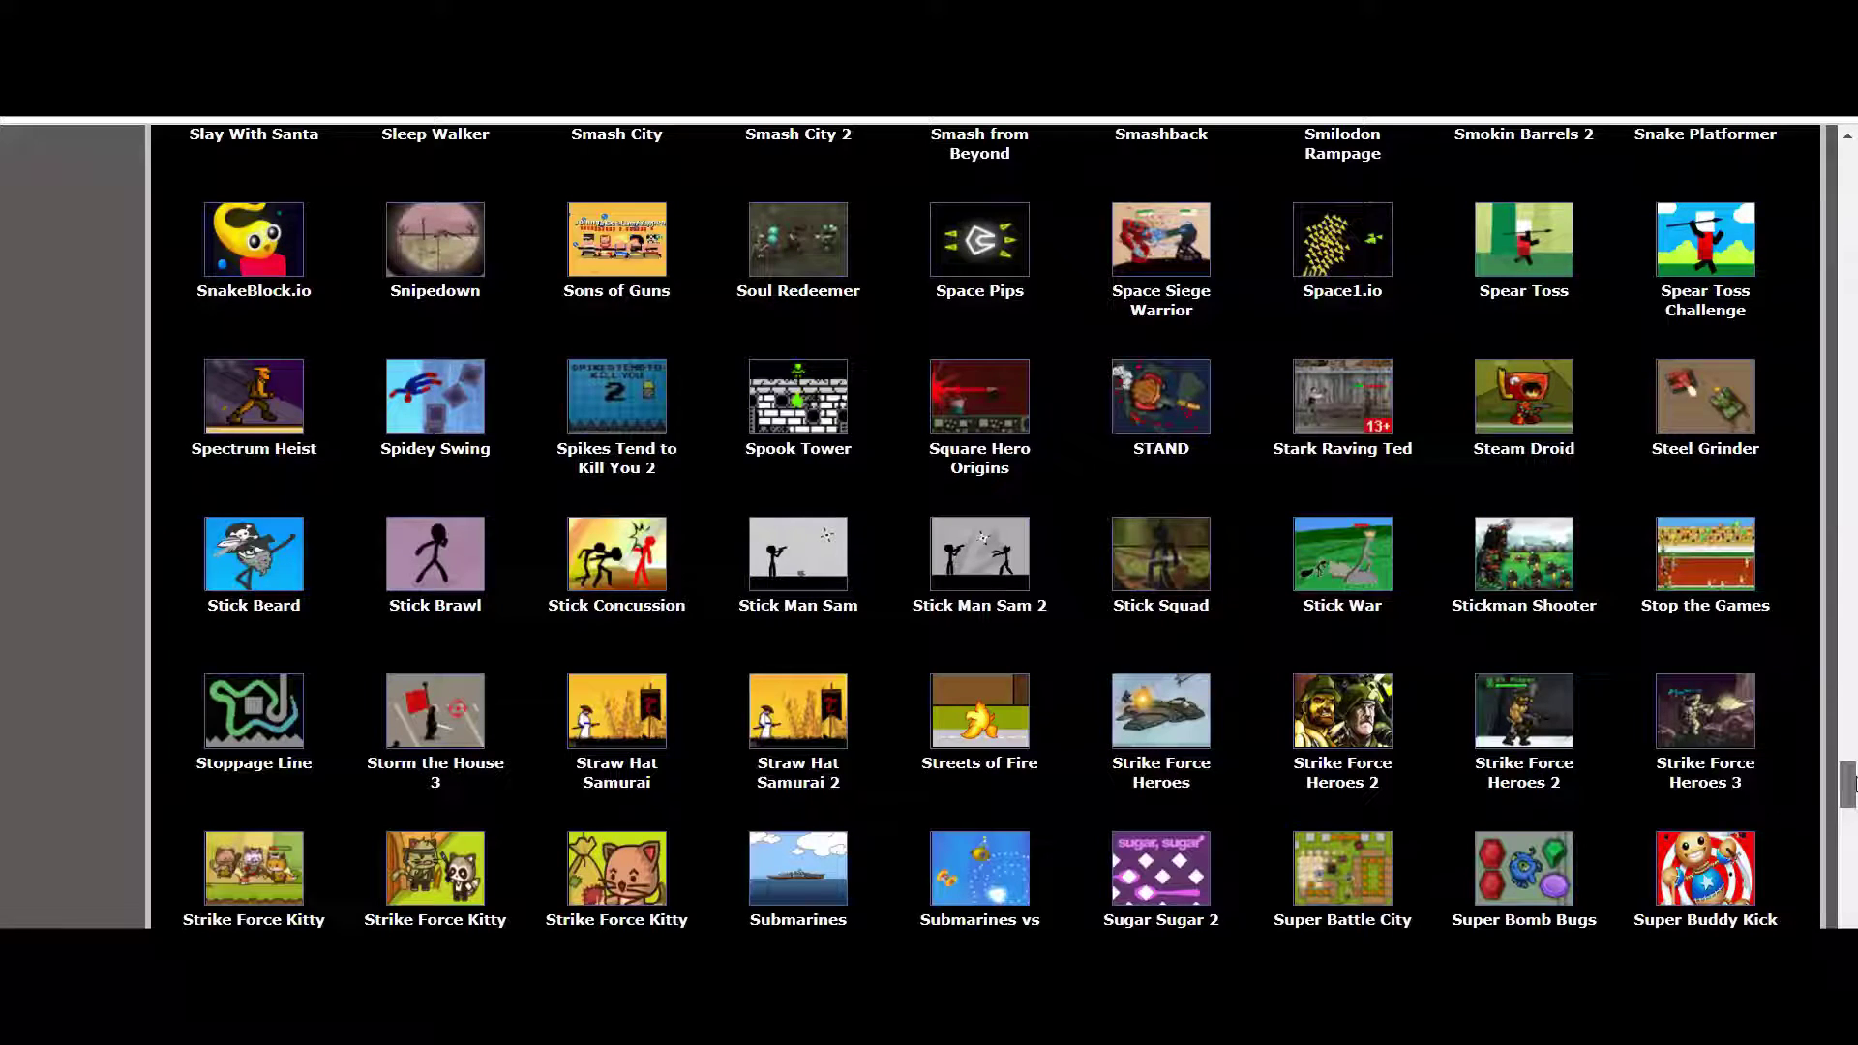
scroll(929, 523, "down", 8)
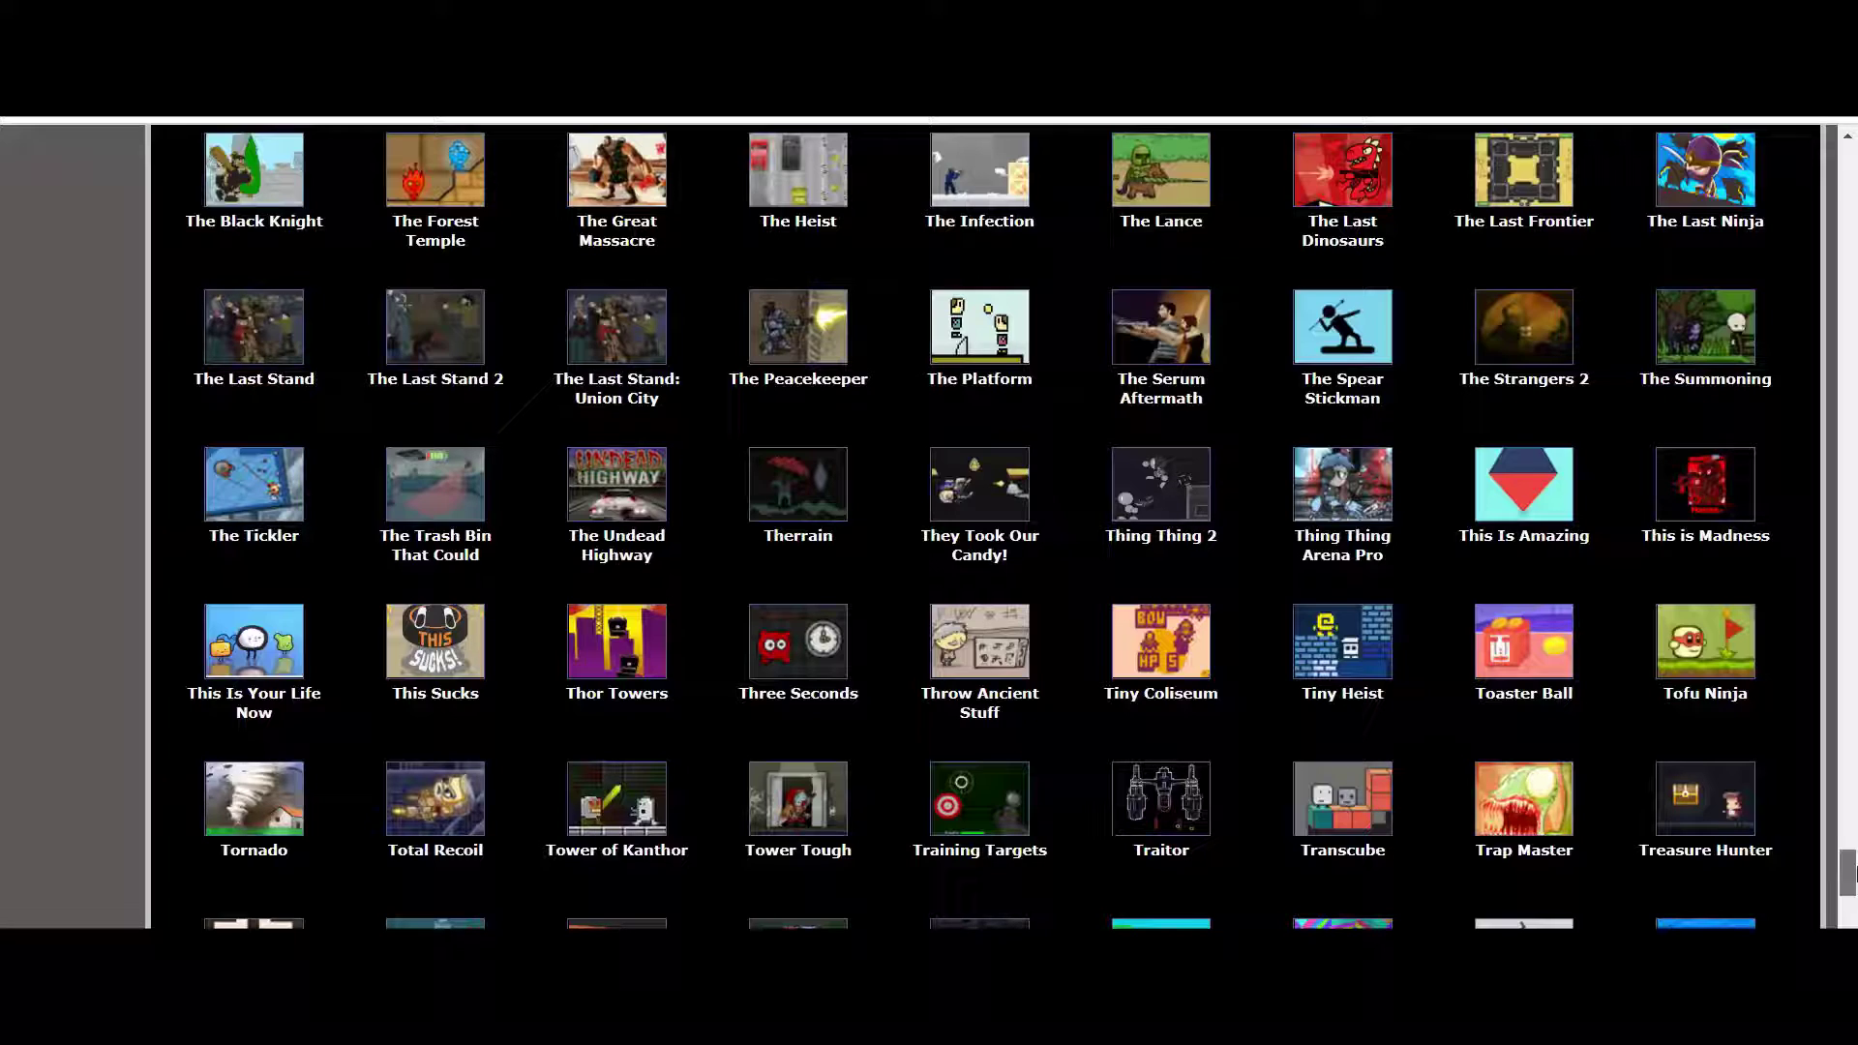
key("Home")
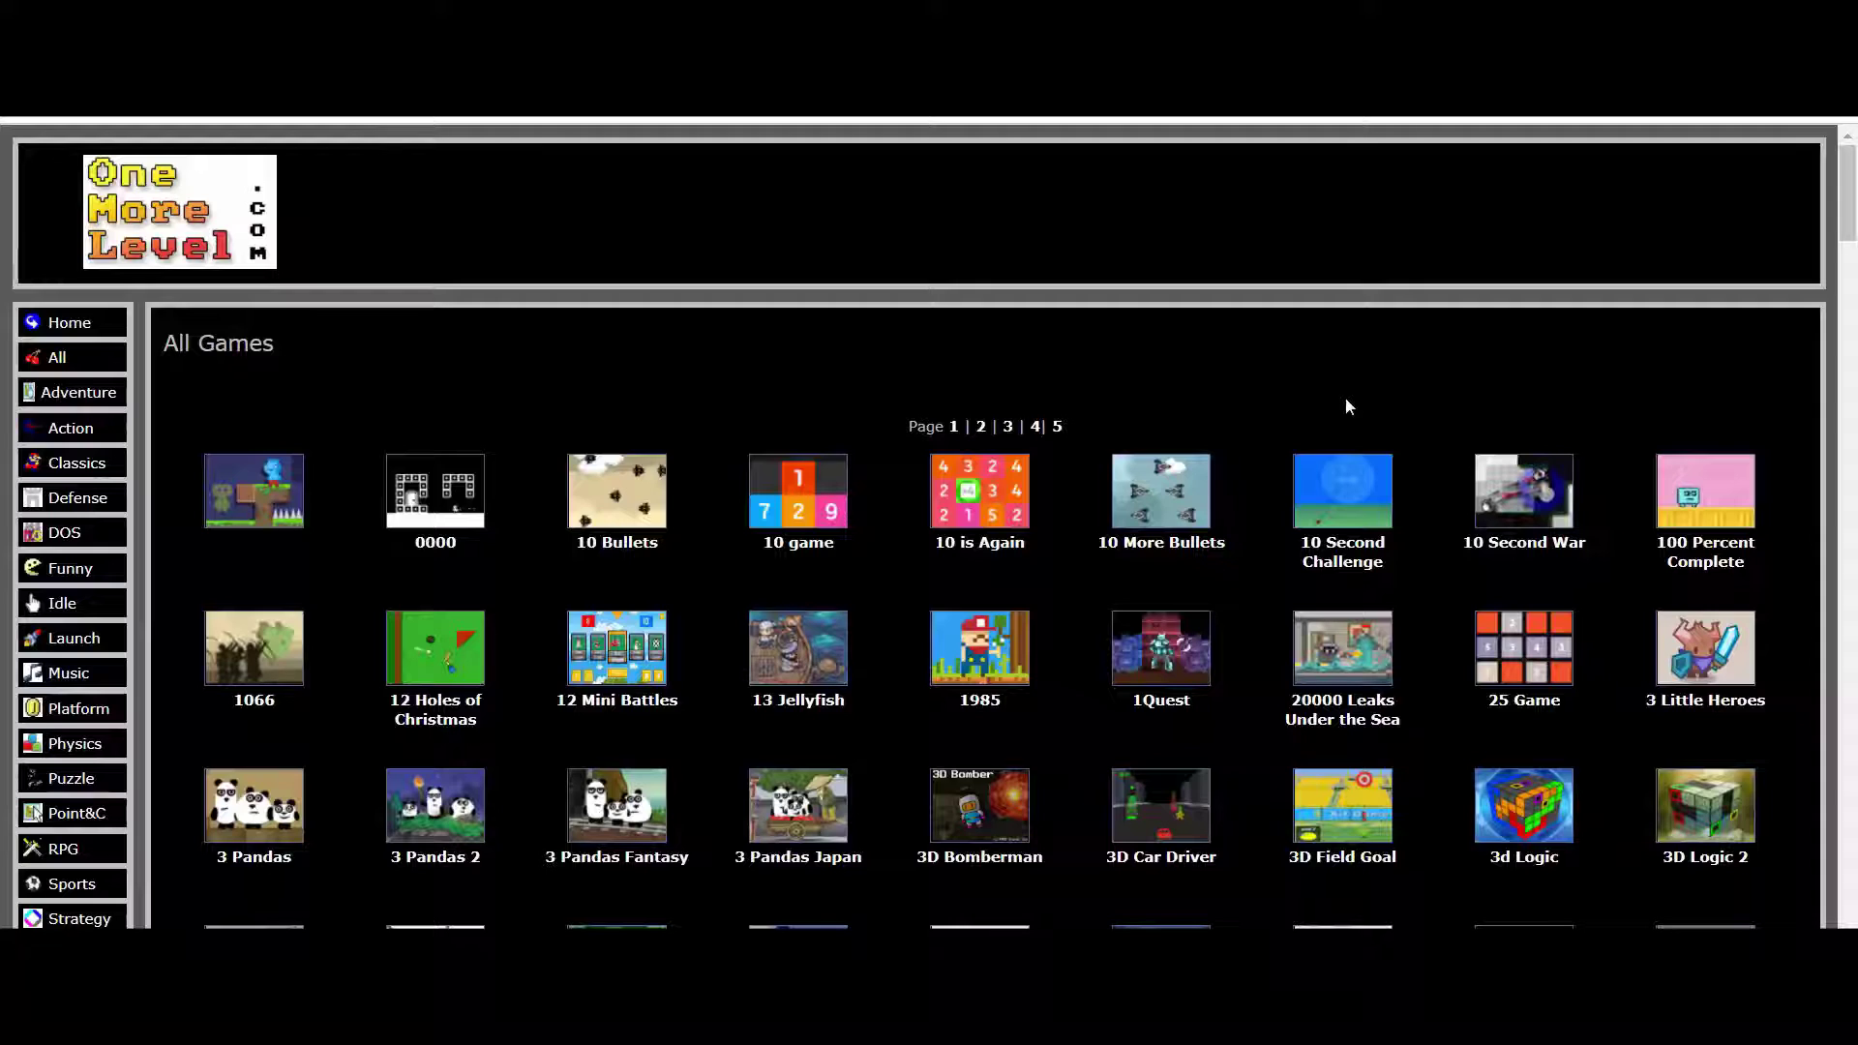
Step: Jump to the bottom of the All Games catalogue list
key("End")
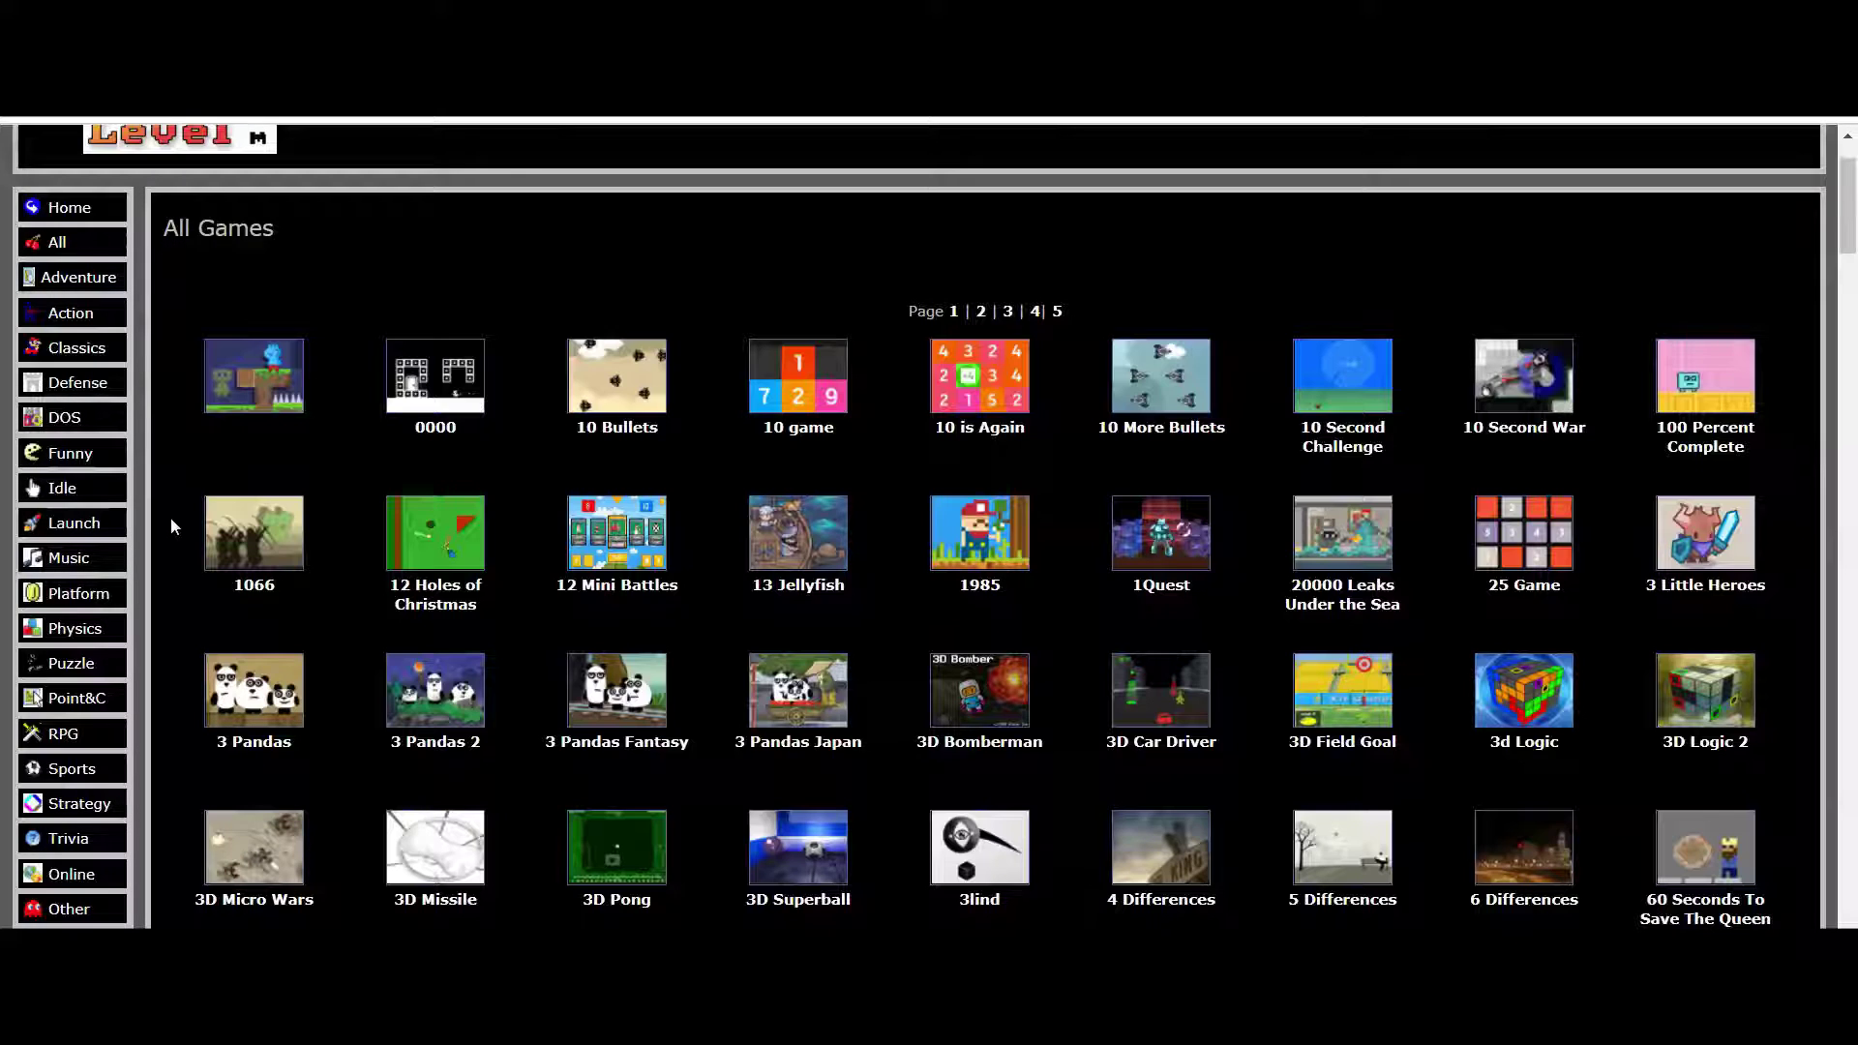
scroll(169, 518, "down", 10)
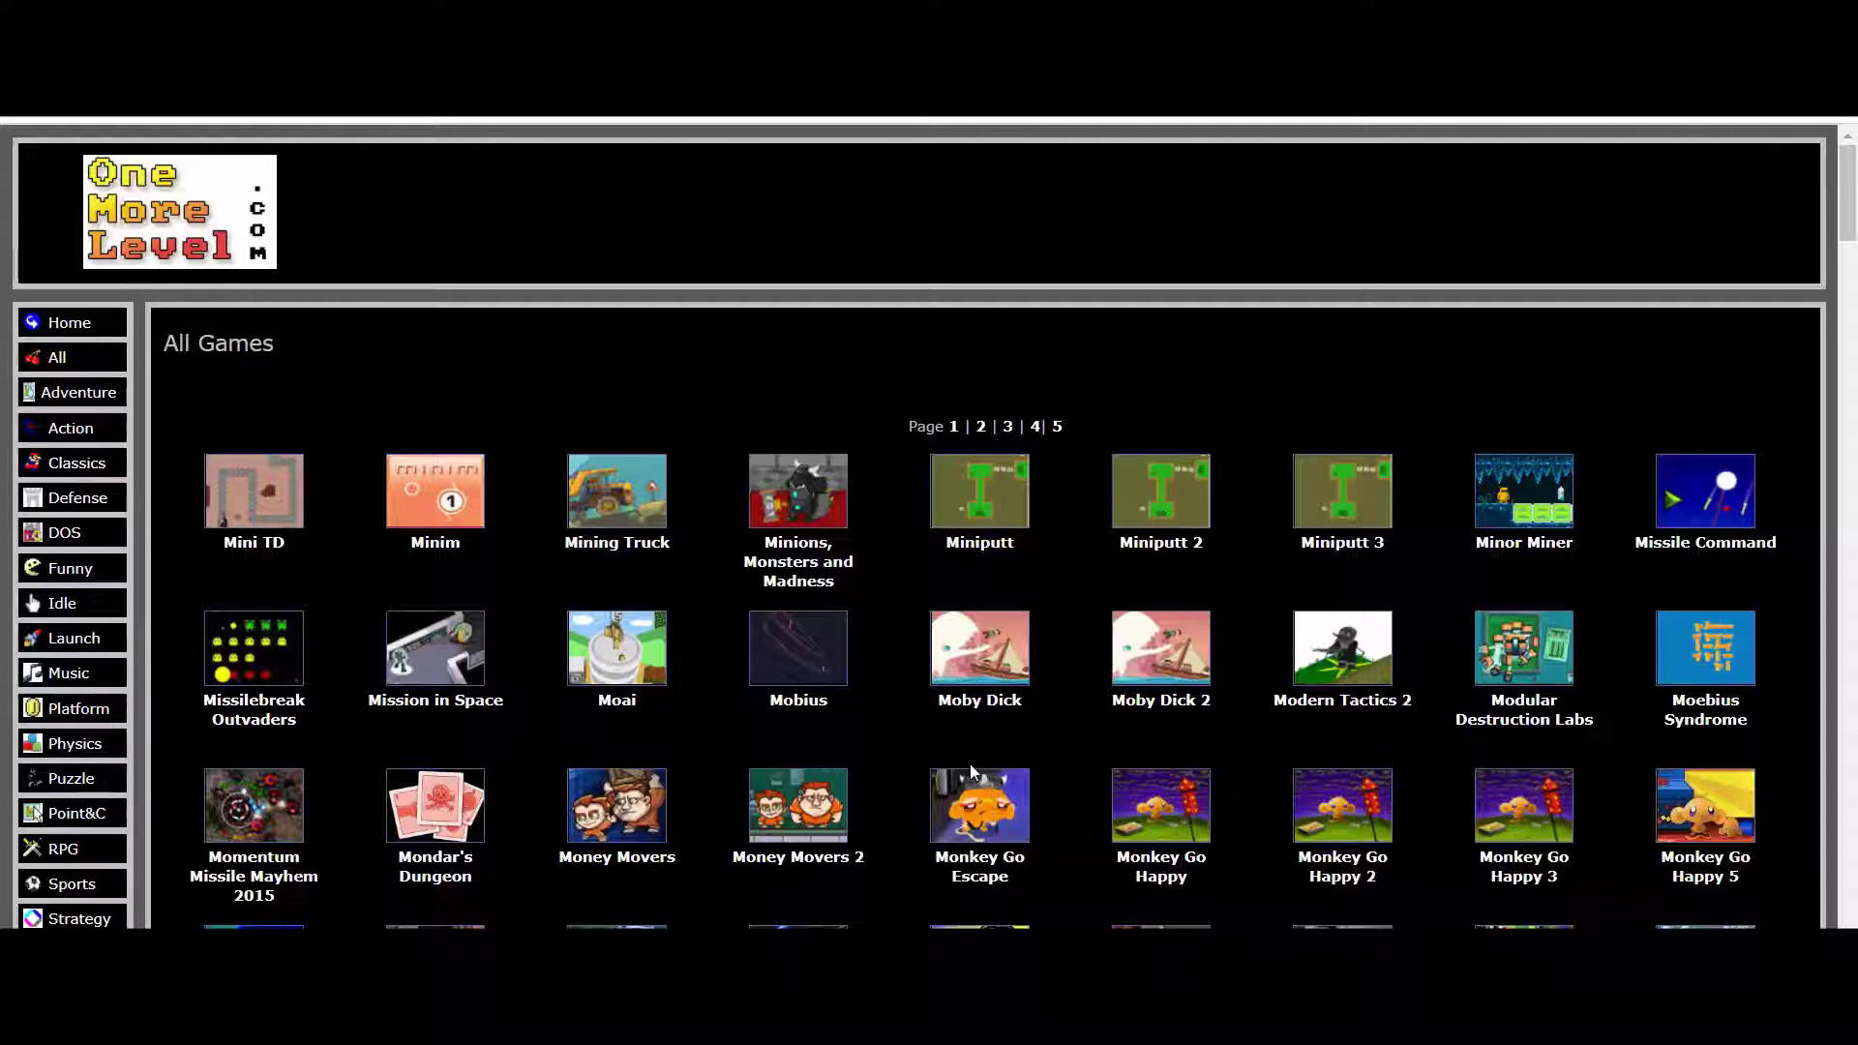
scroll(969, 765, "down", 10)
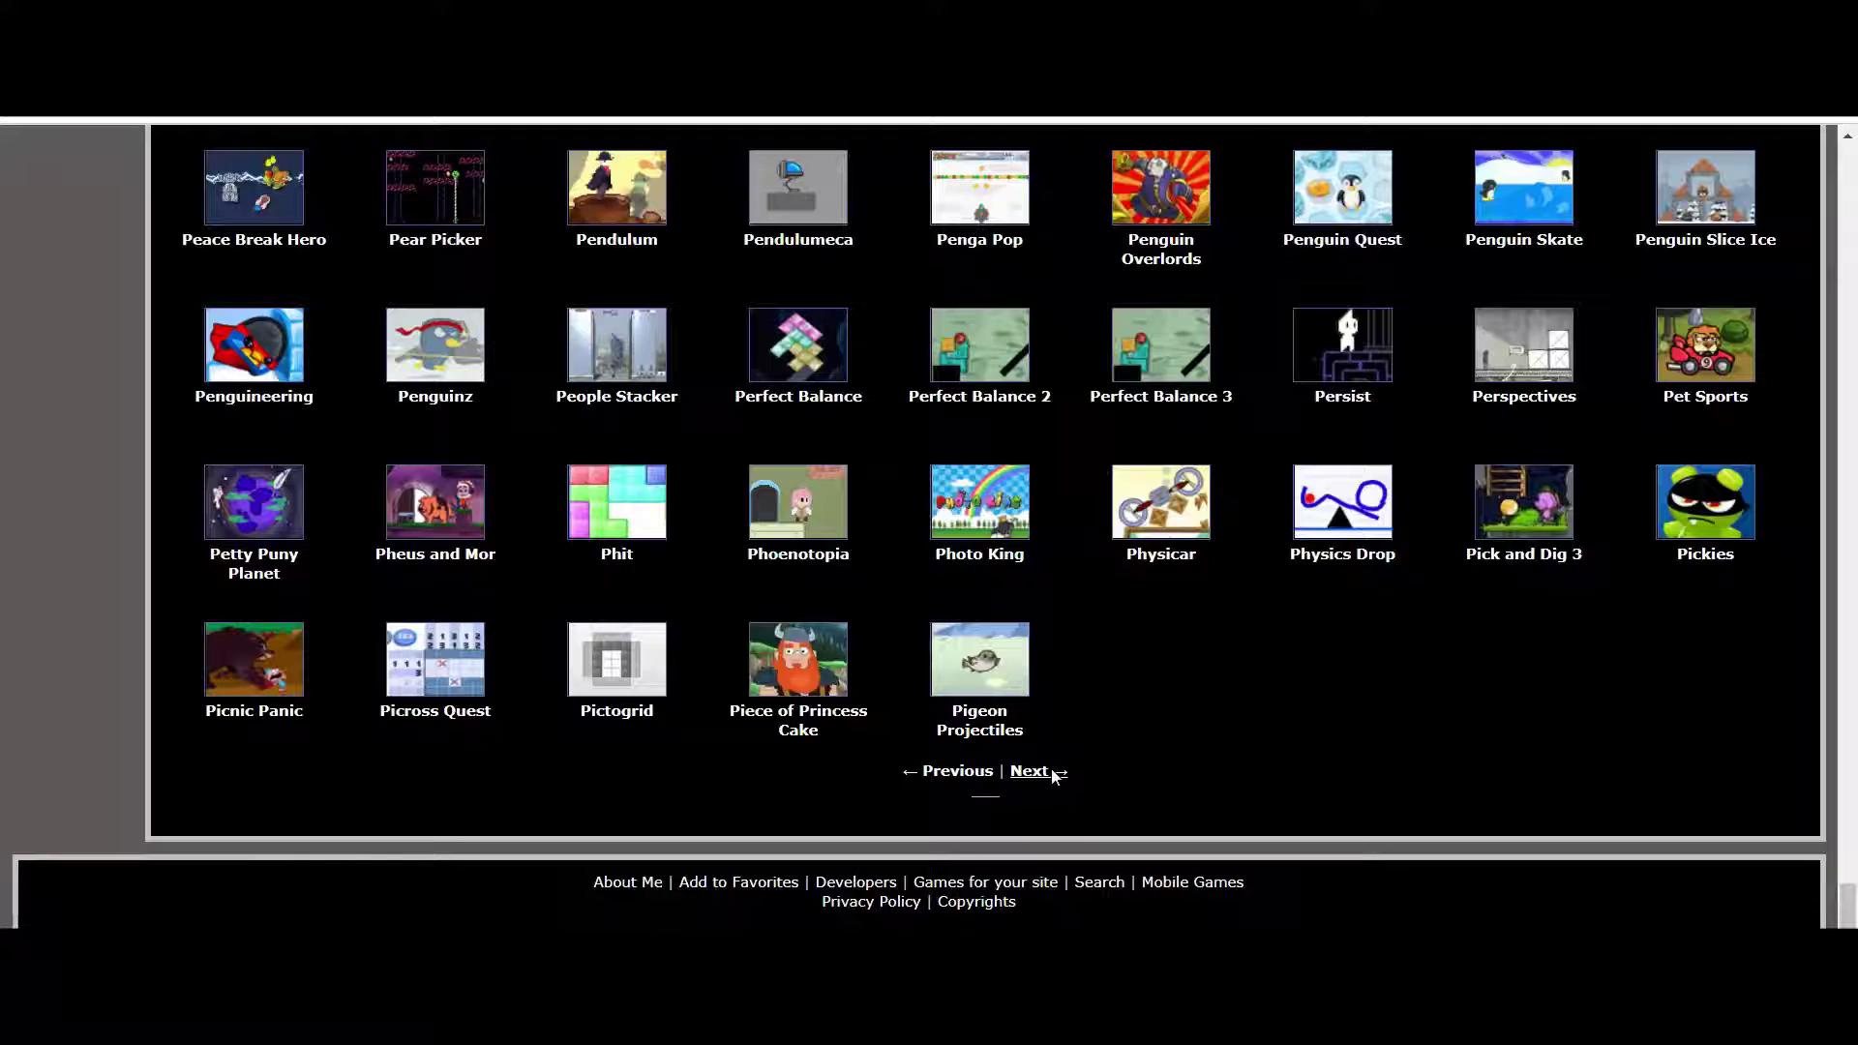
Step: Go to the next All Games page and jump to the next 'Stick' title match
left_click(1052, 774)
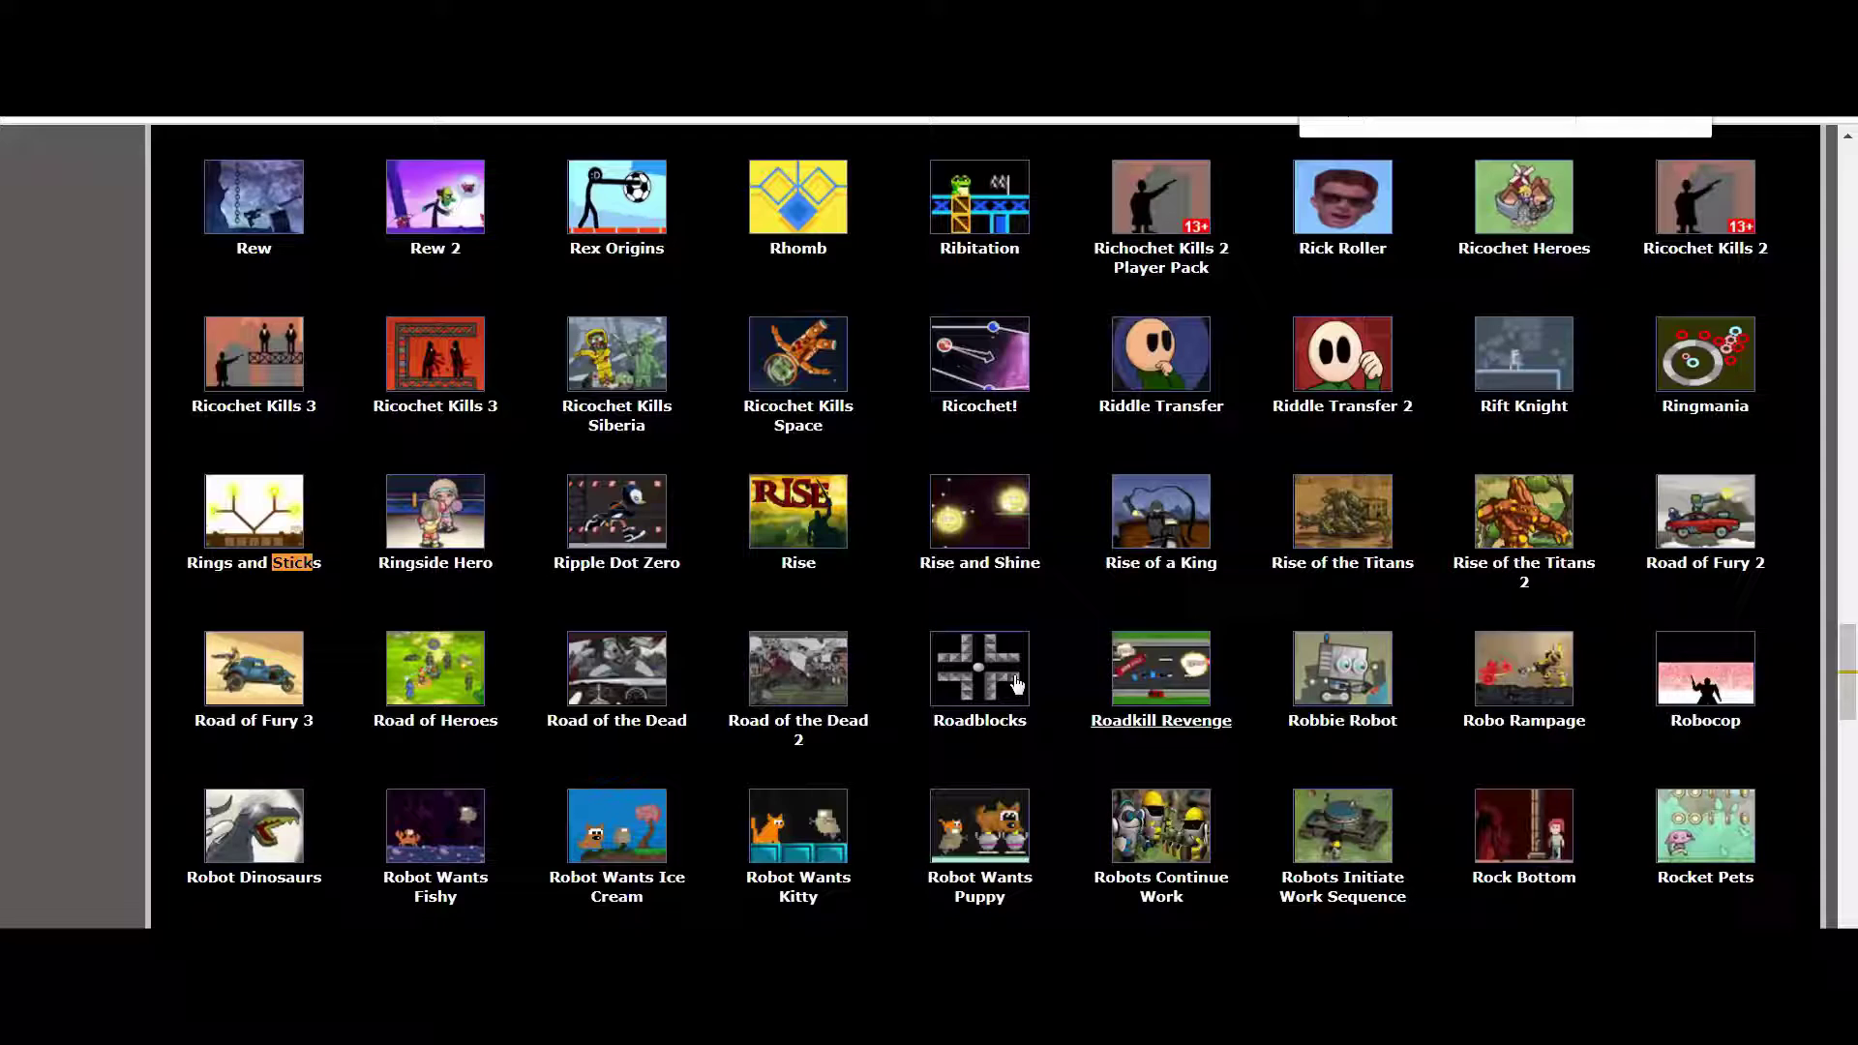
key("Return")
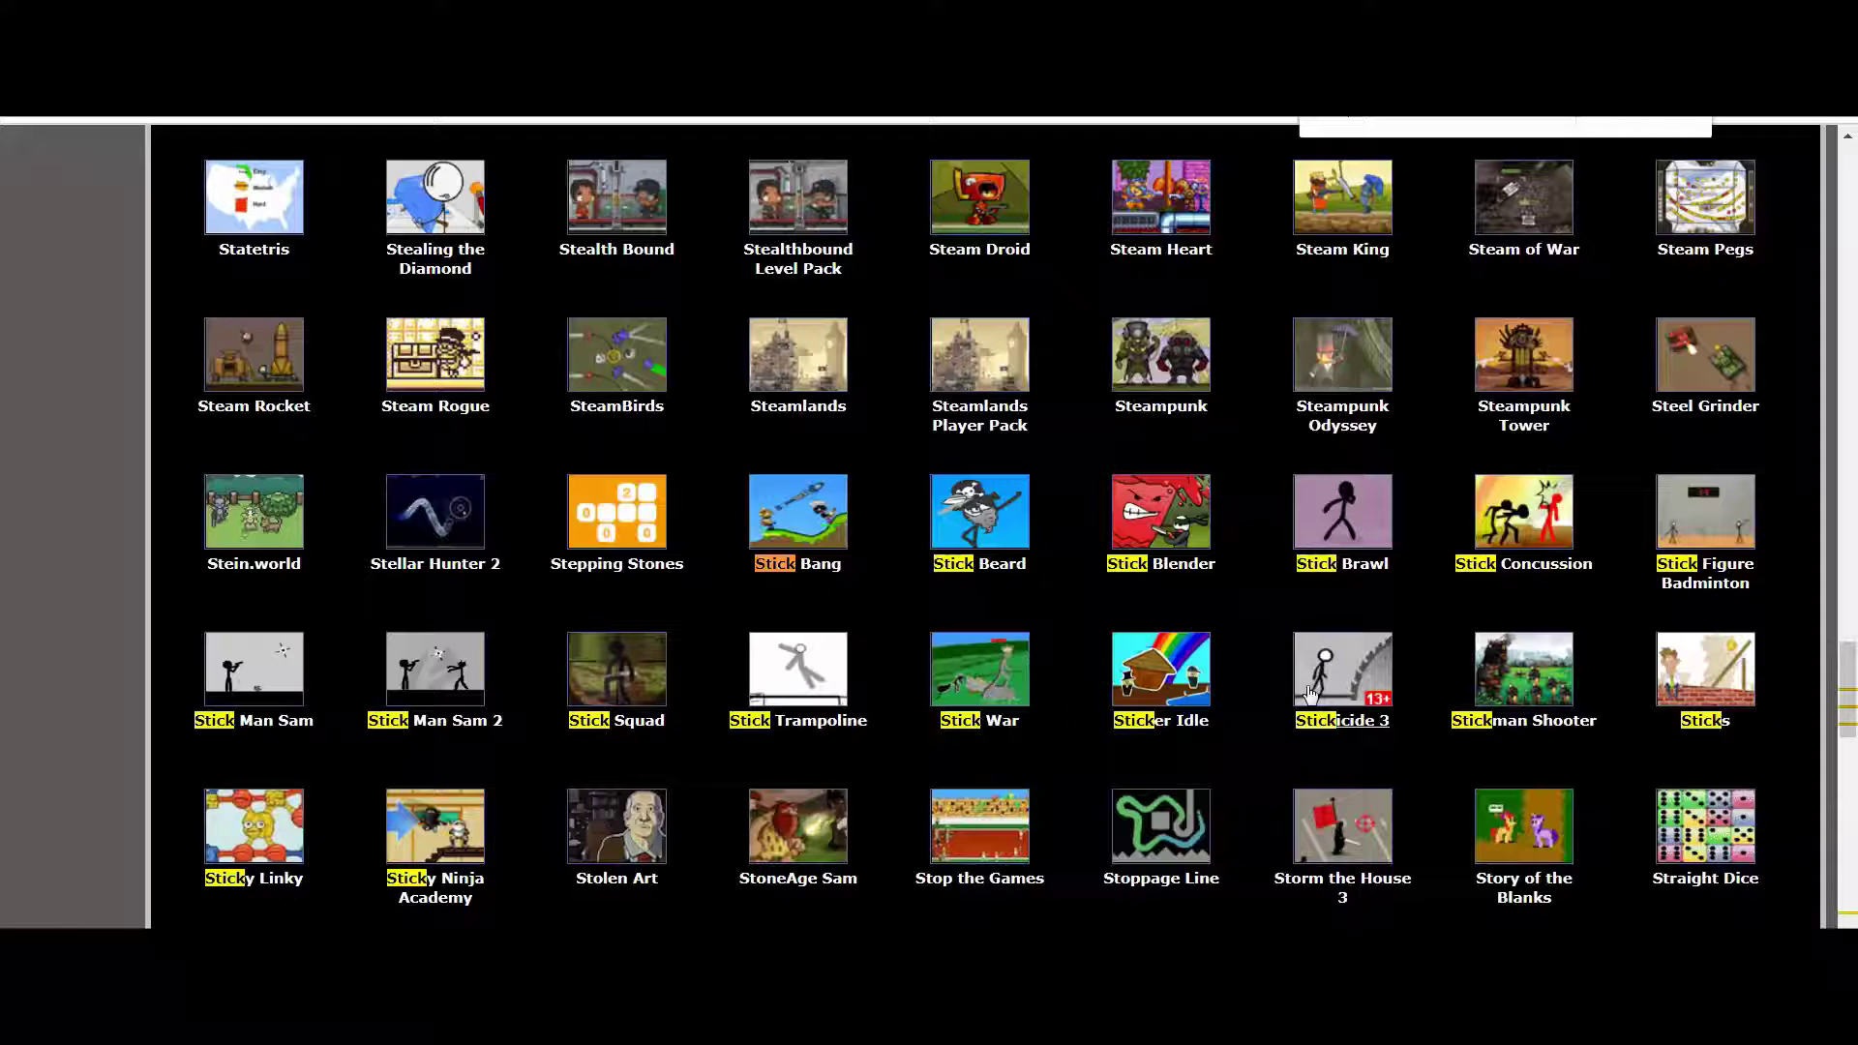
scroll(1313, 694, "down", 10)
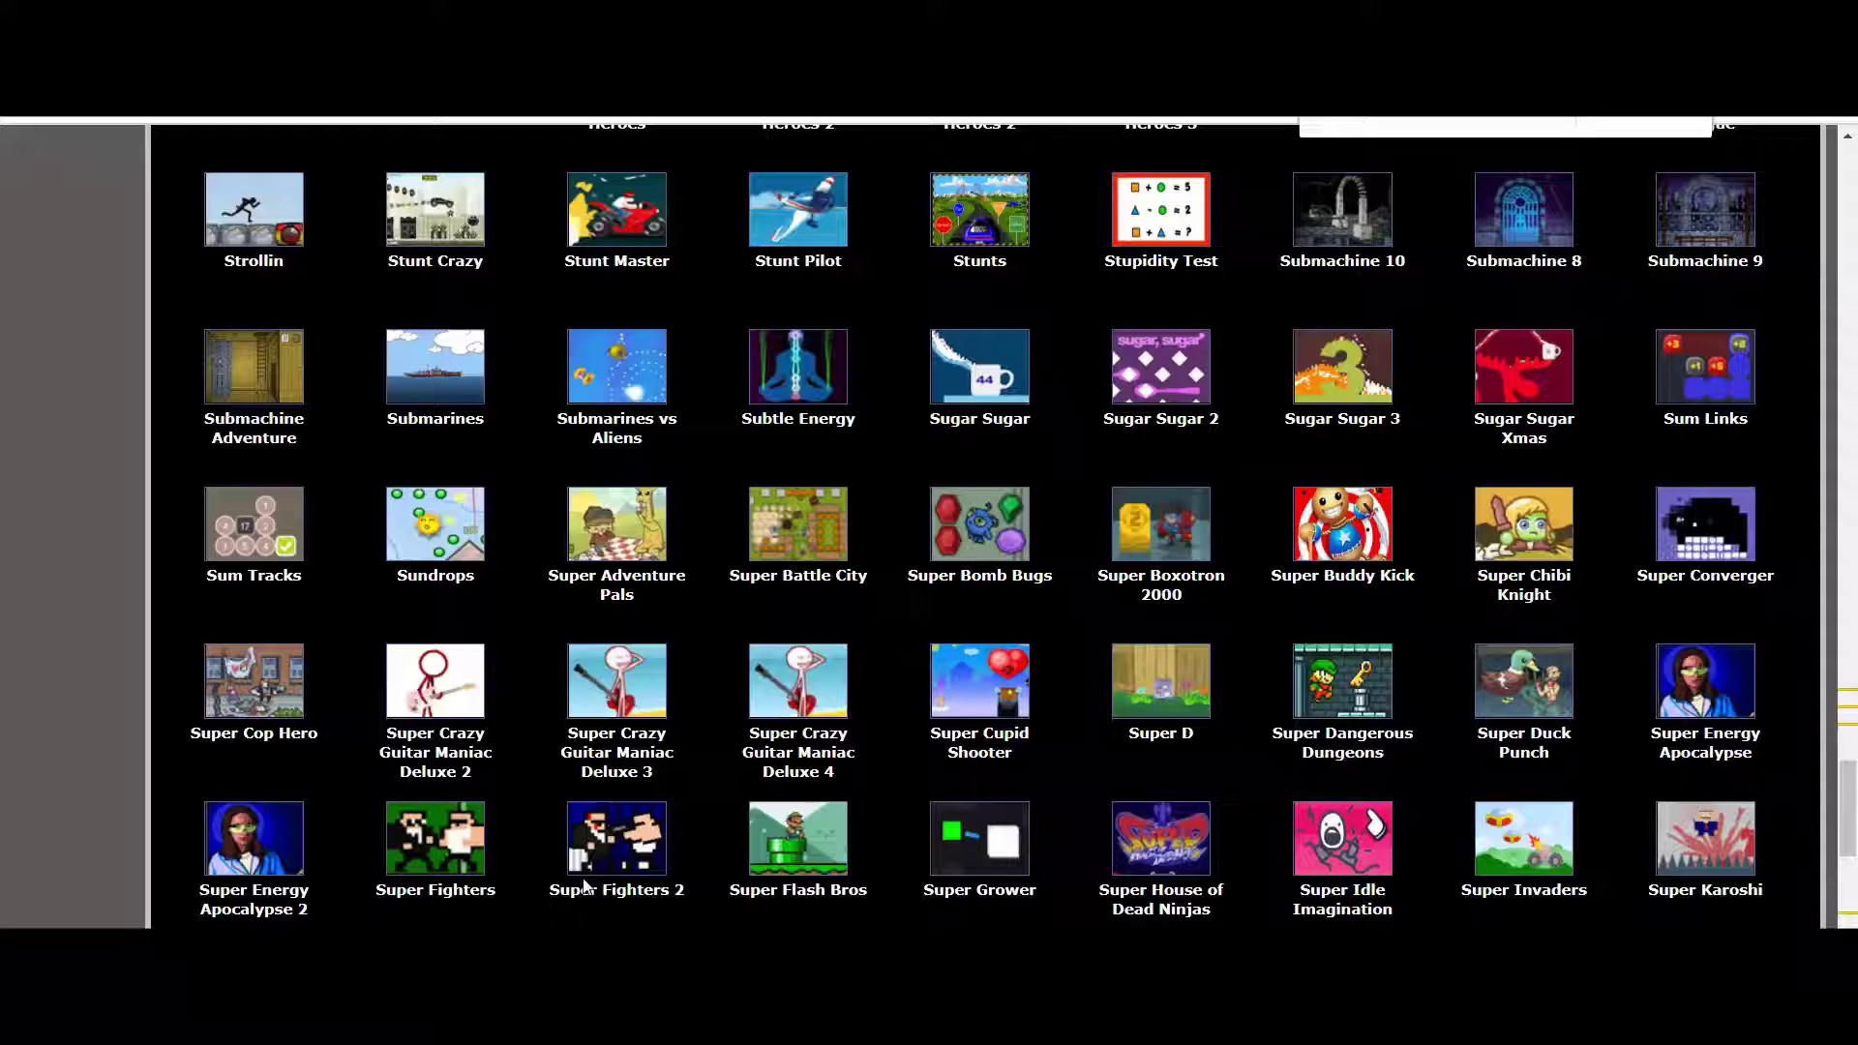
scroll(586, 883, "up", 10)
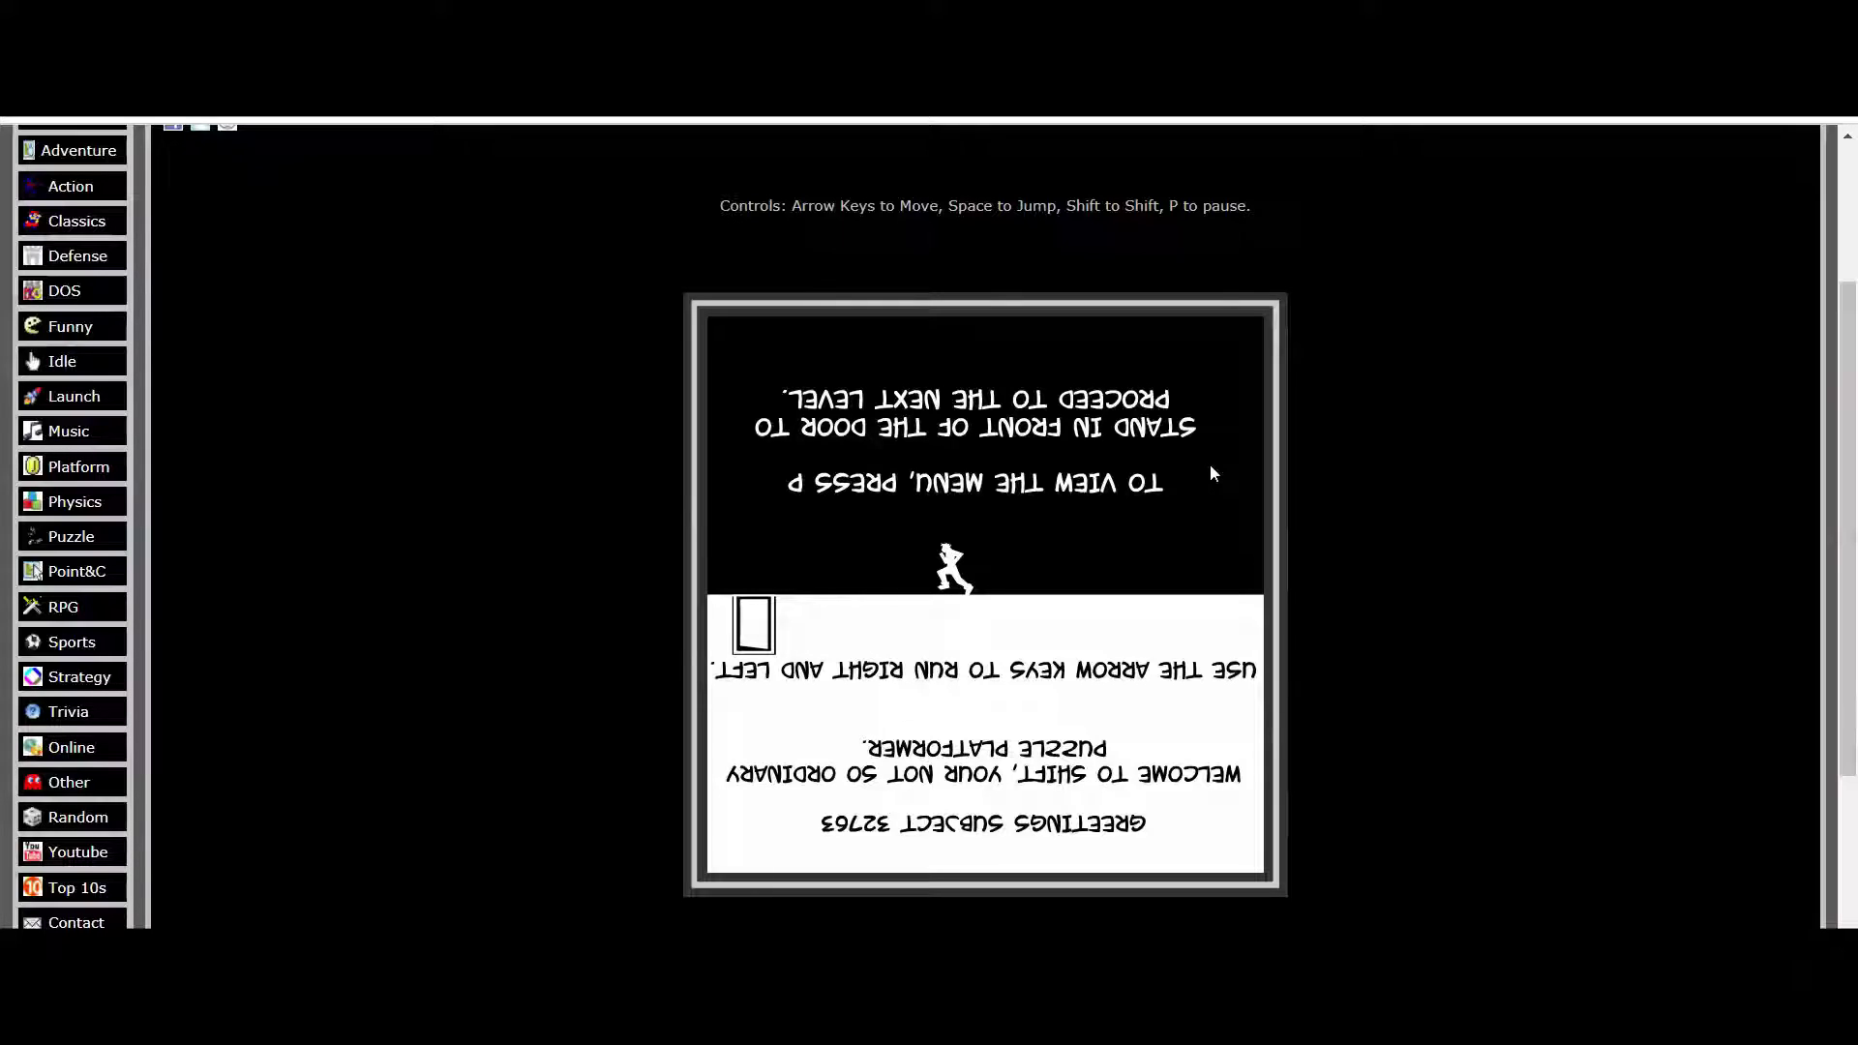
Step: Finish Shift's intro level, then run past the spike pits into the exit door
key("shift")
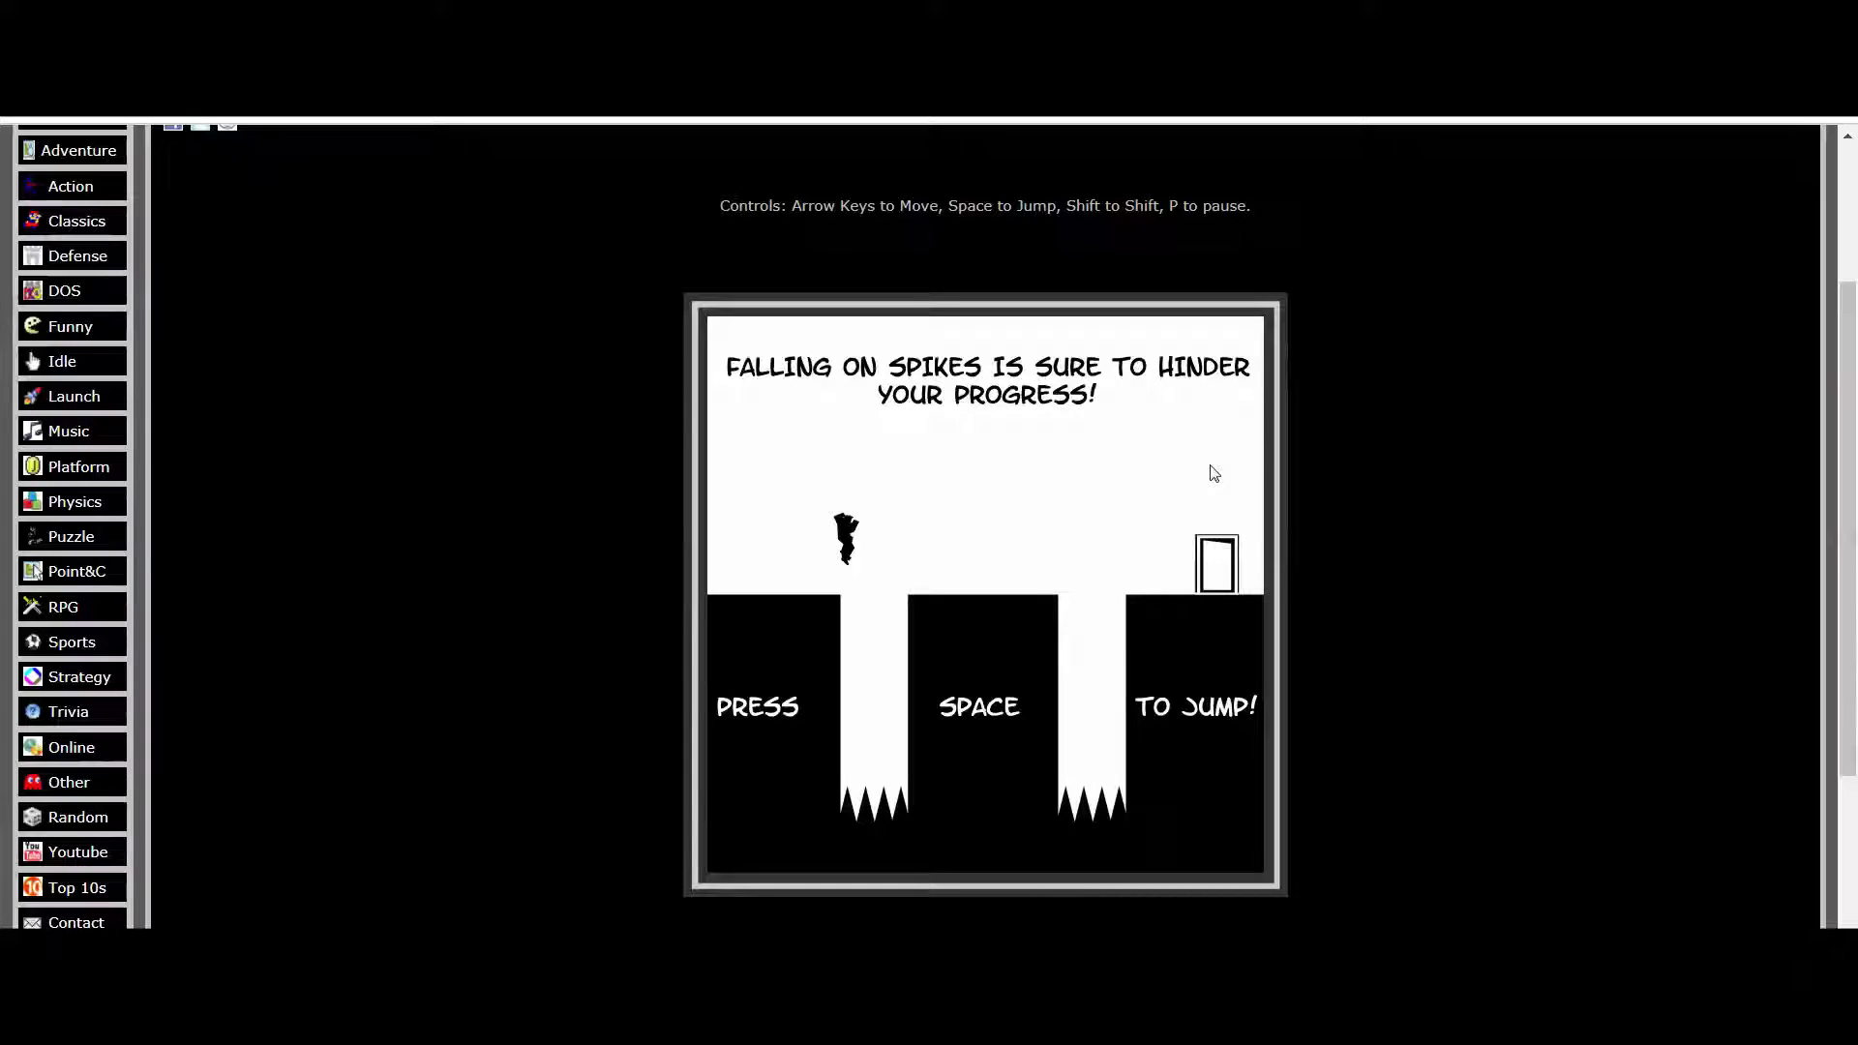
key("Right")
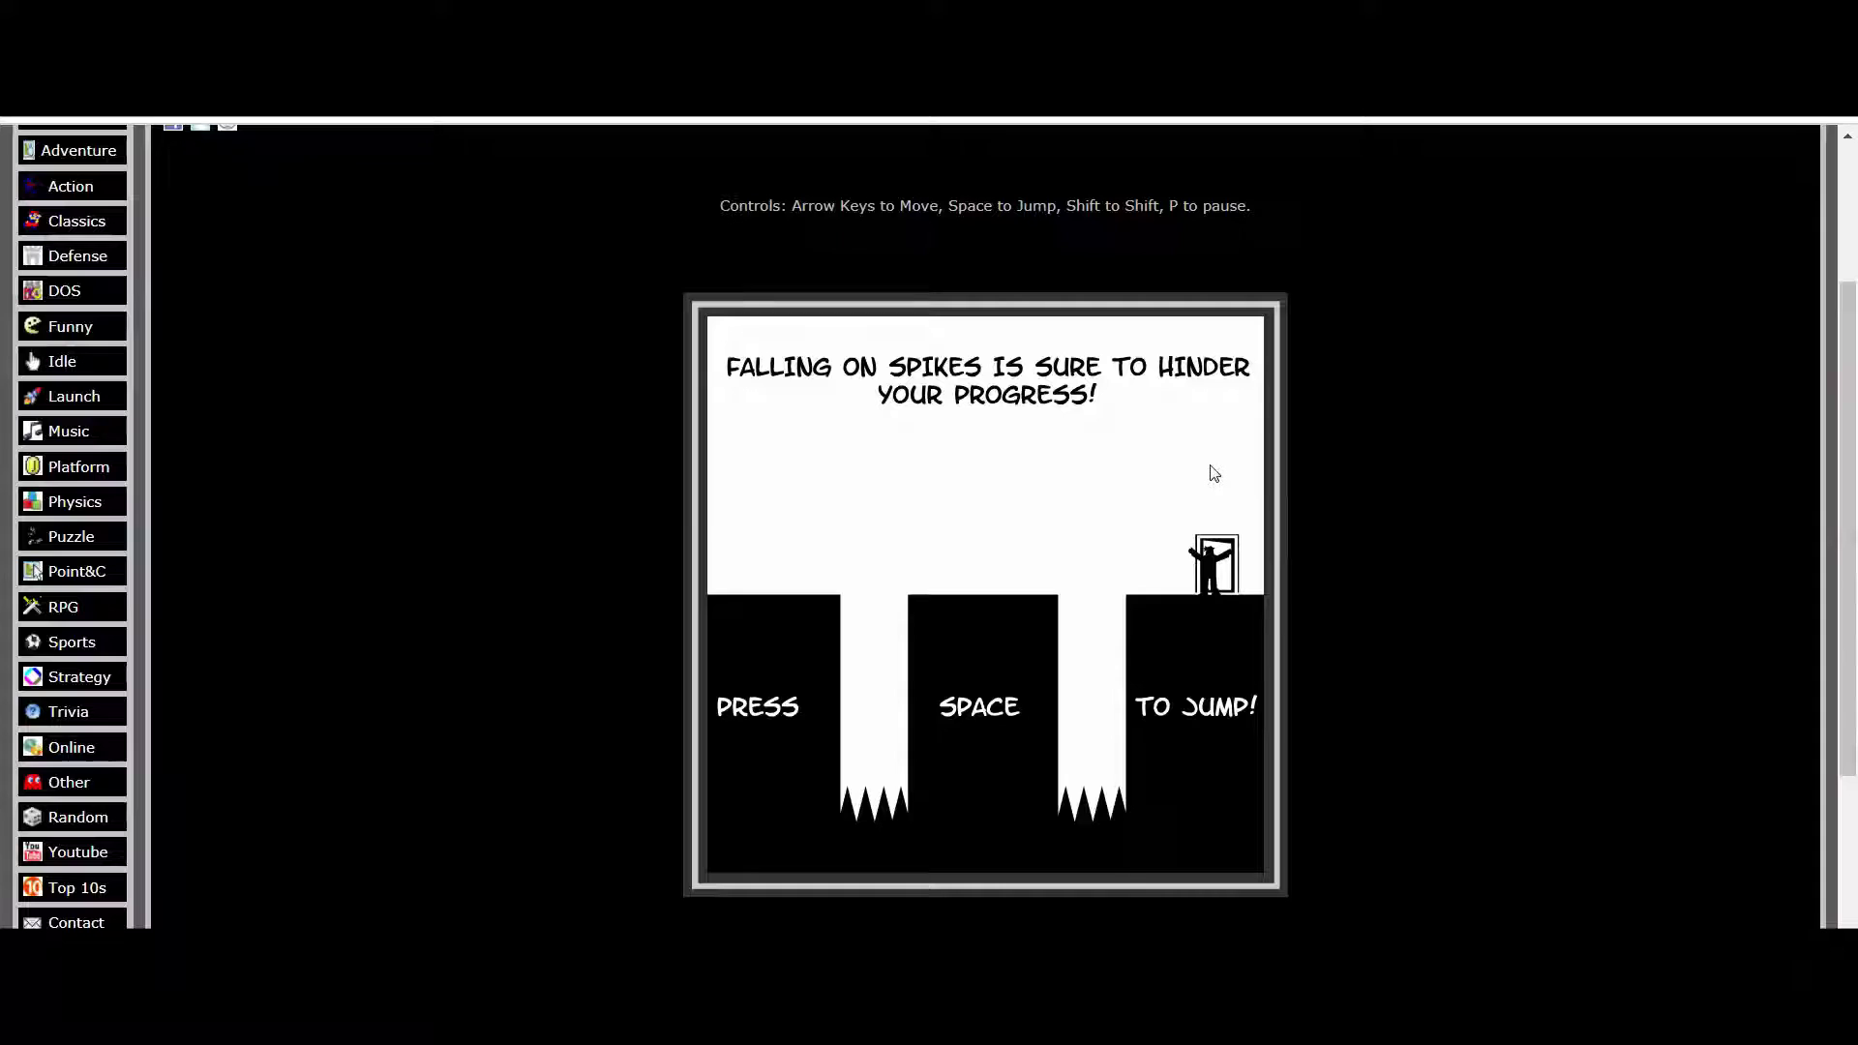
key("Down")
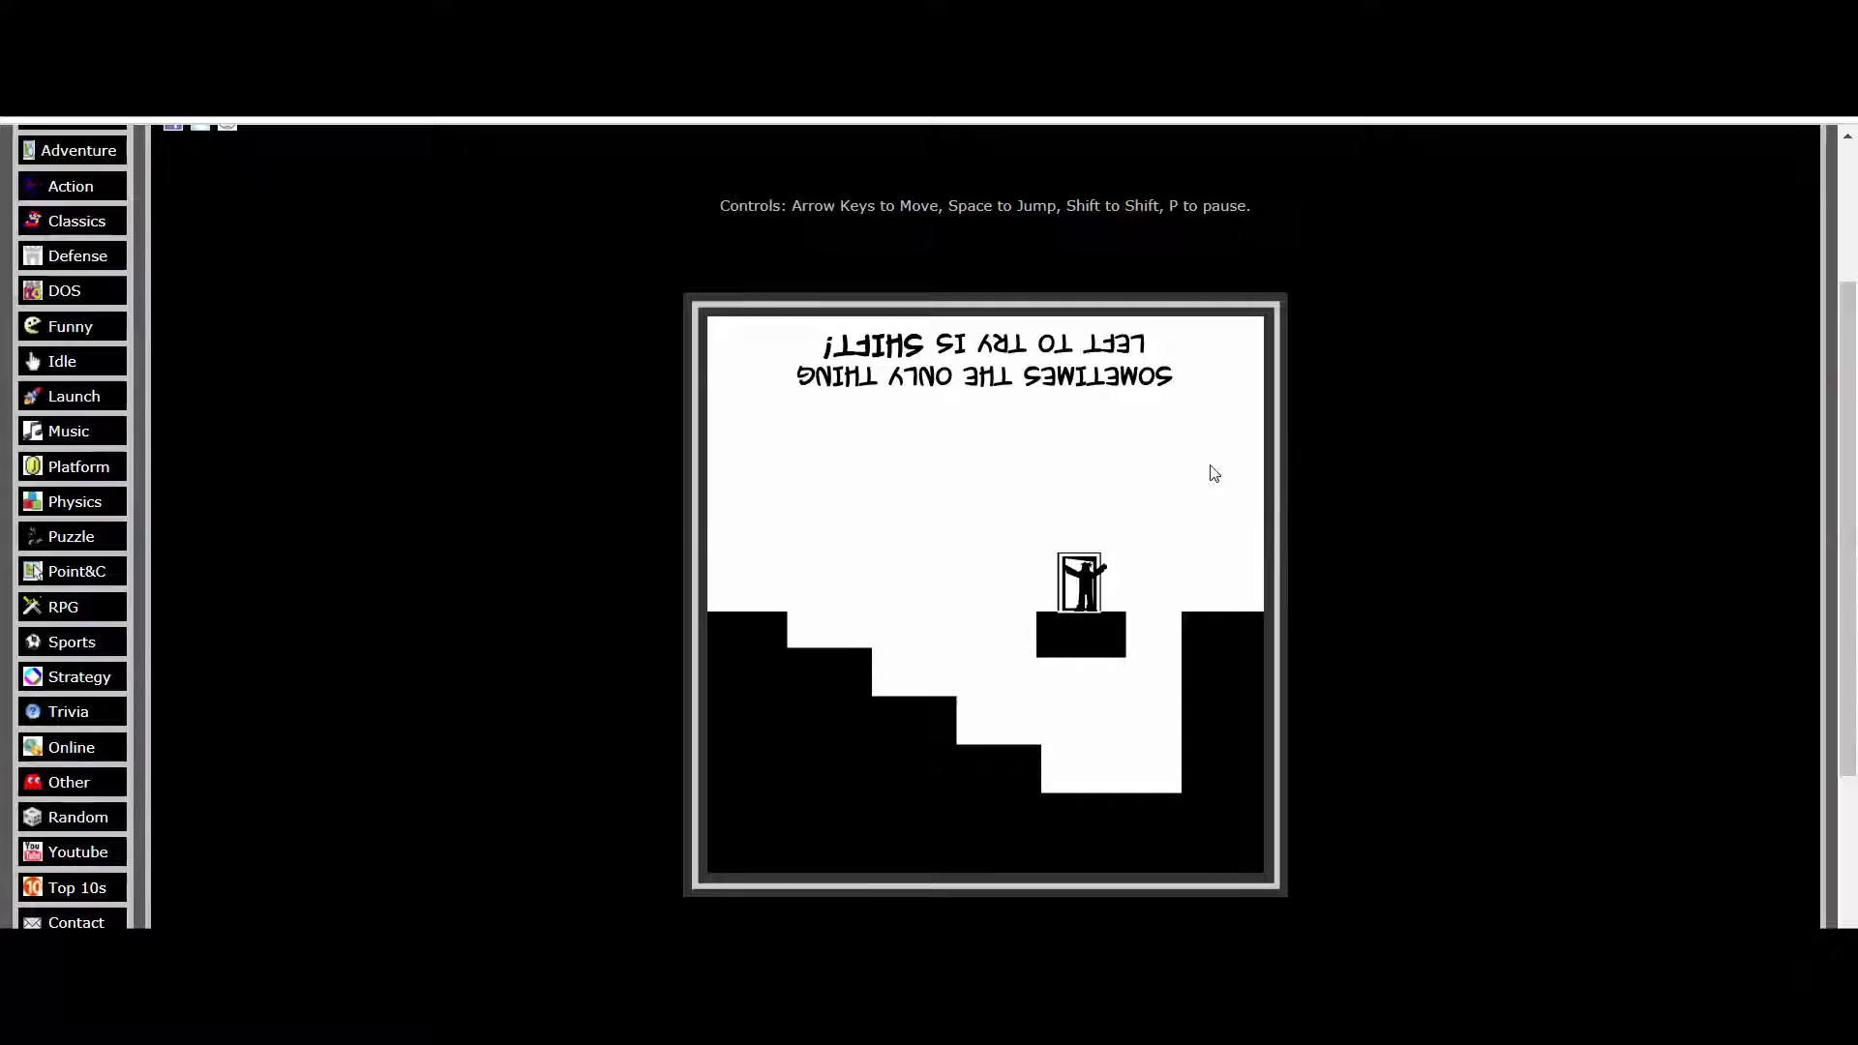
Step: Enter the door, move through the timed key-and-spikes level, and flip the world
key("Down")
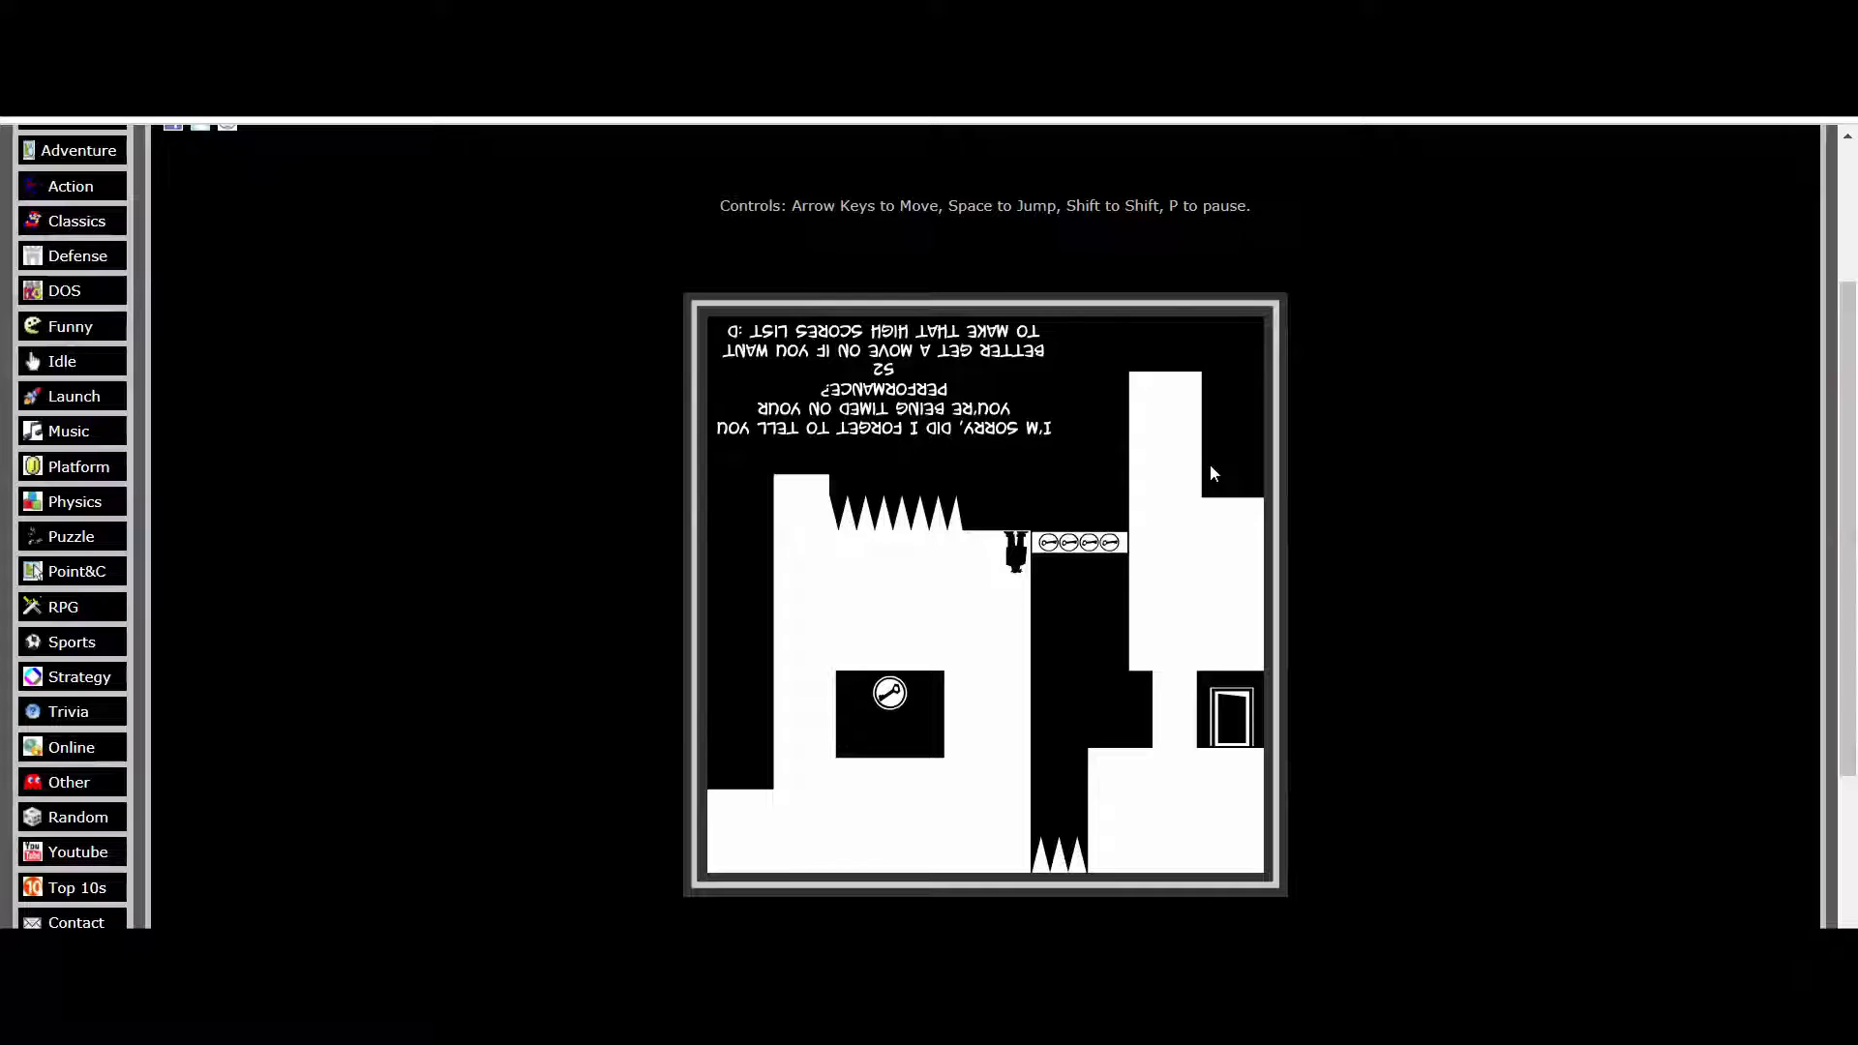
key("r")
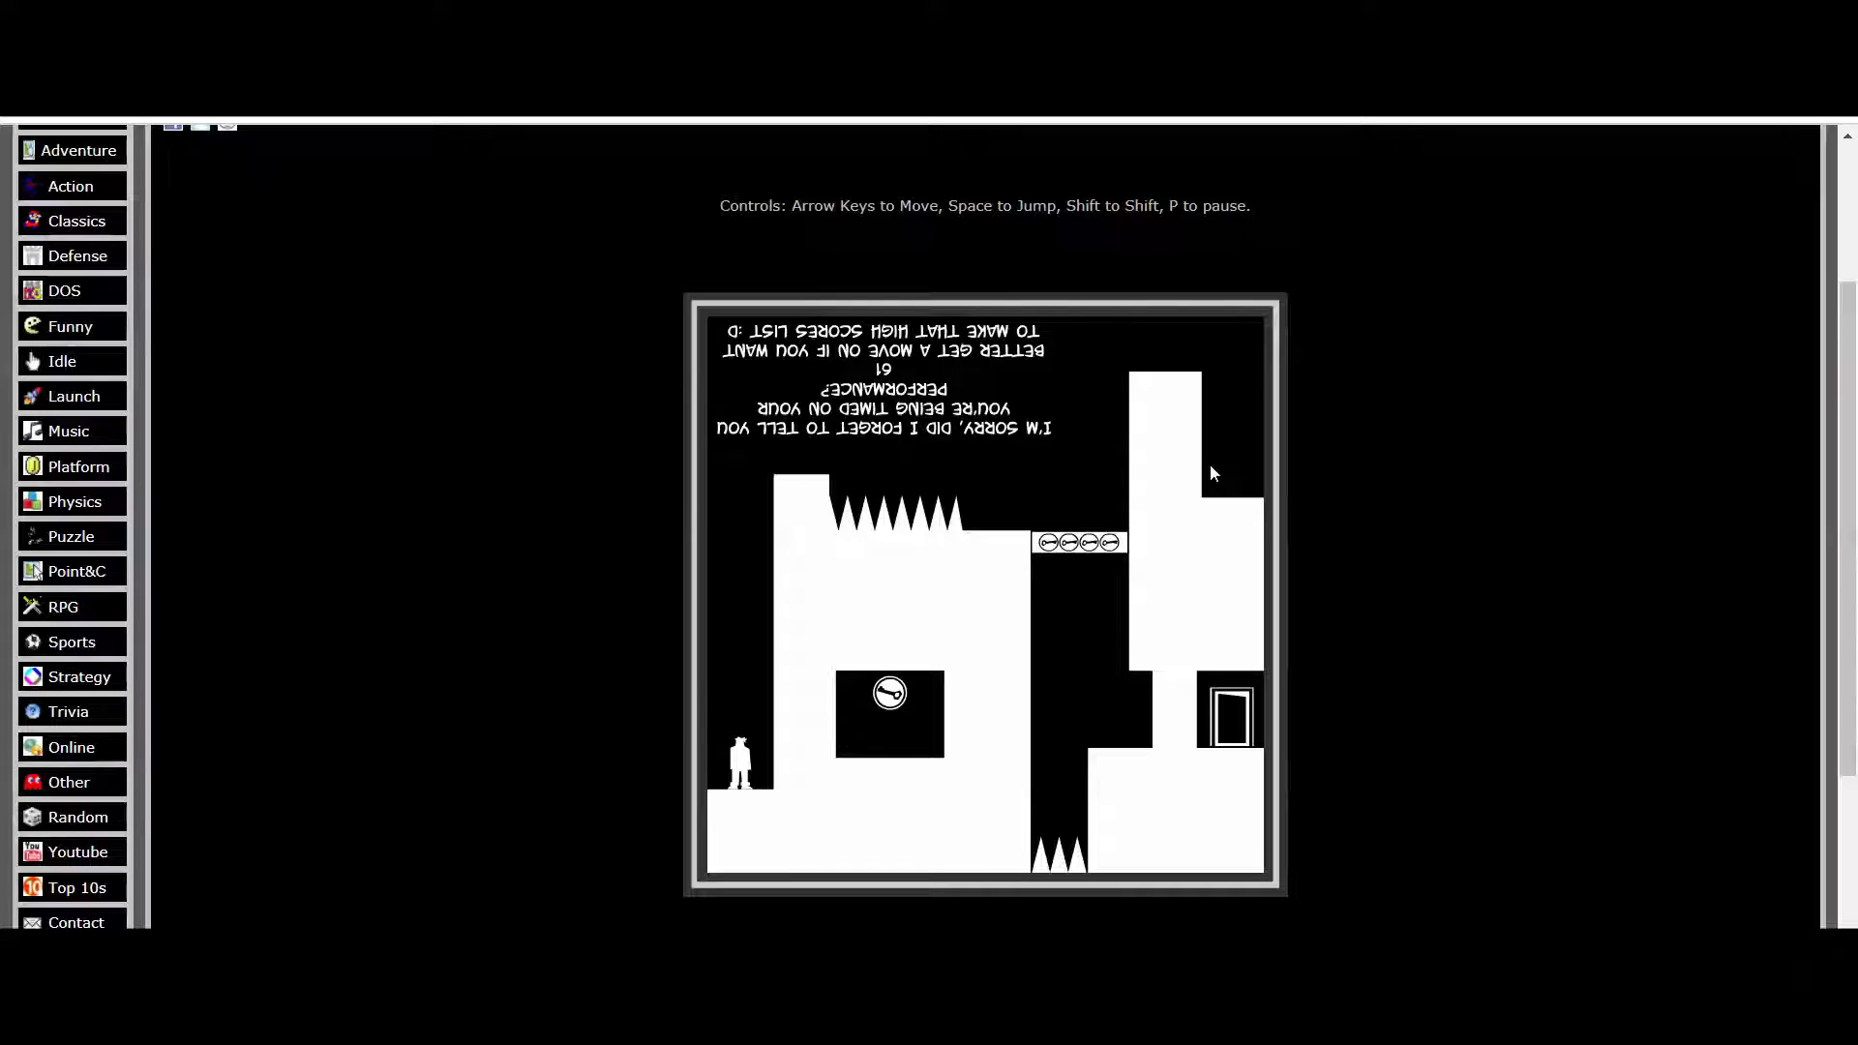
key("shift")
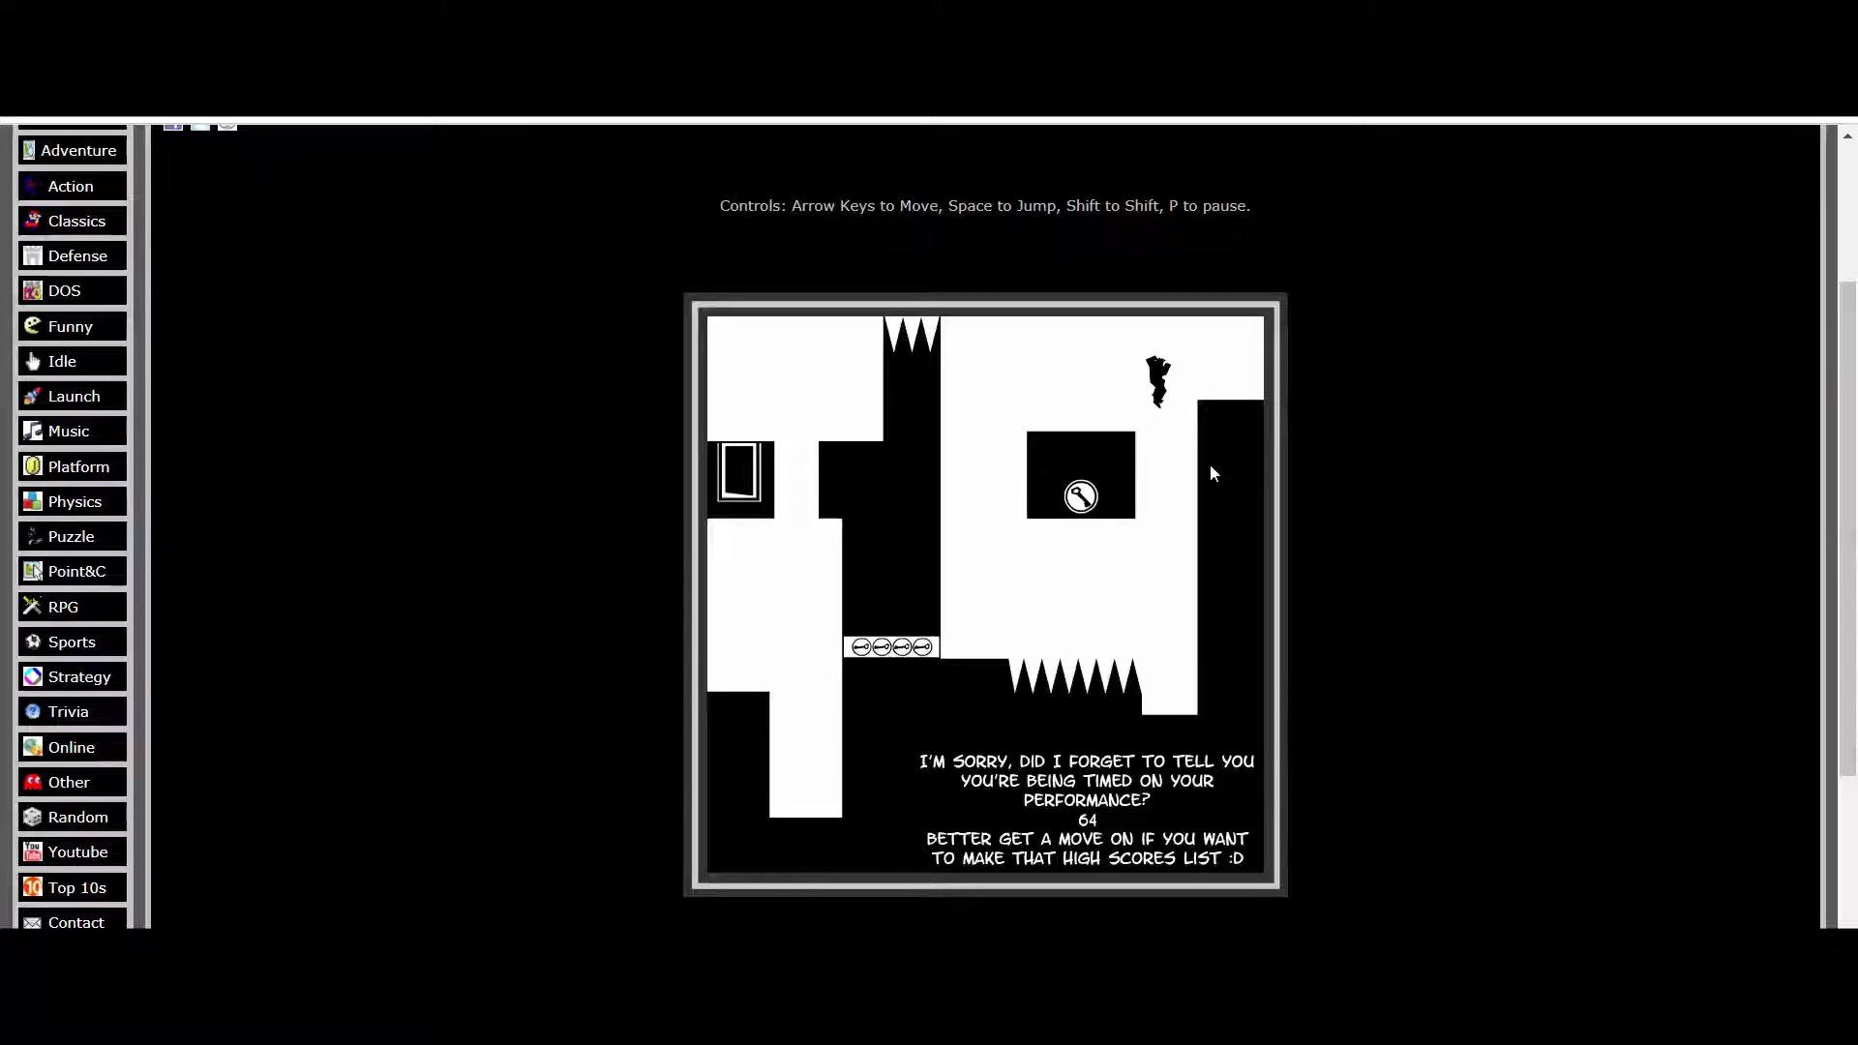